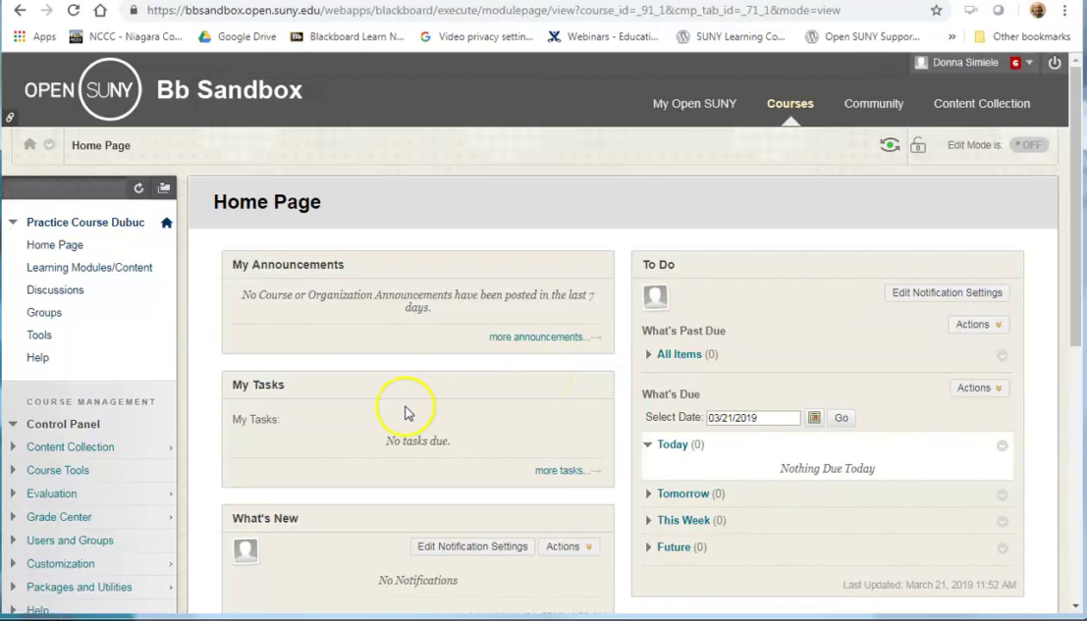
Open the course's Attendance tool and bring up its settings
click(14, 471)
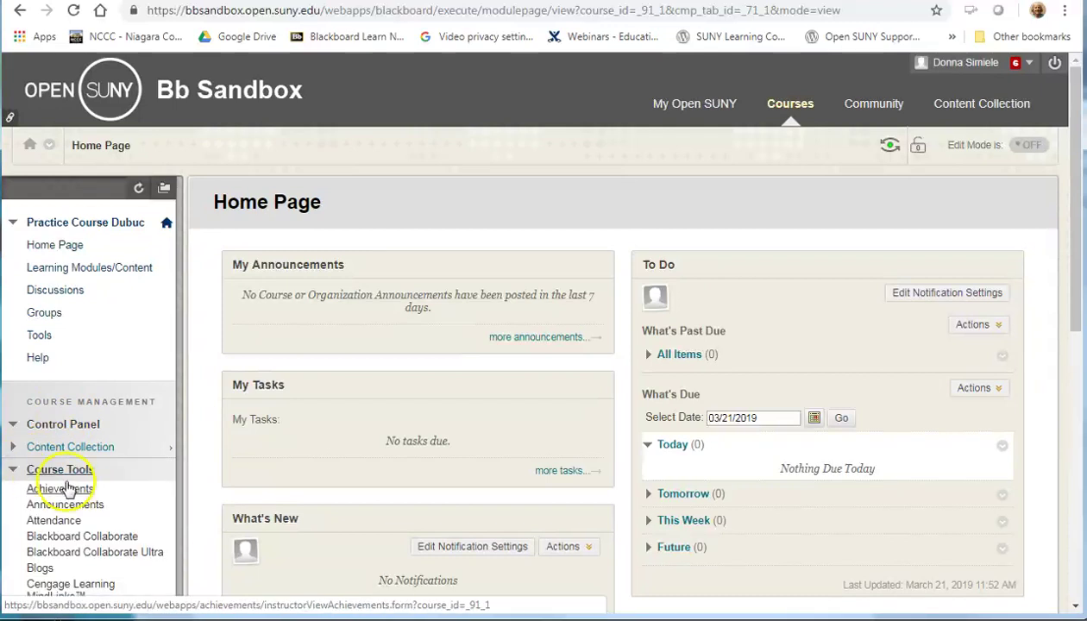
click(51, 523)
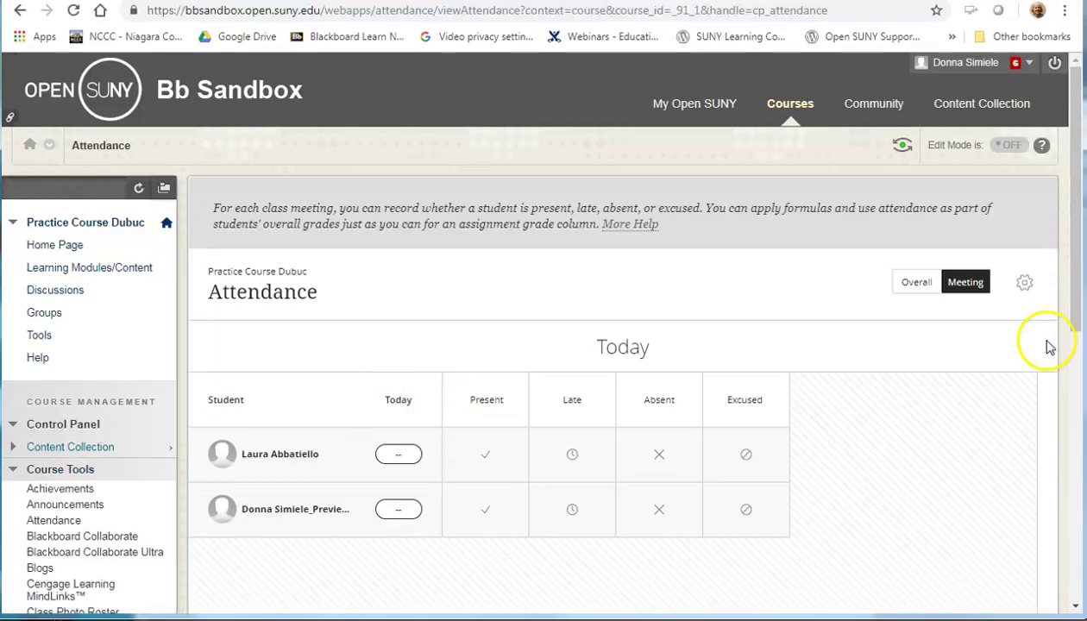
click(1024, 284)
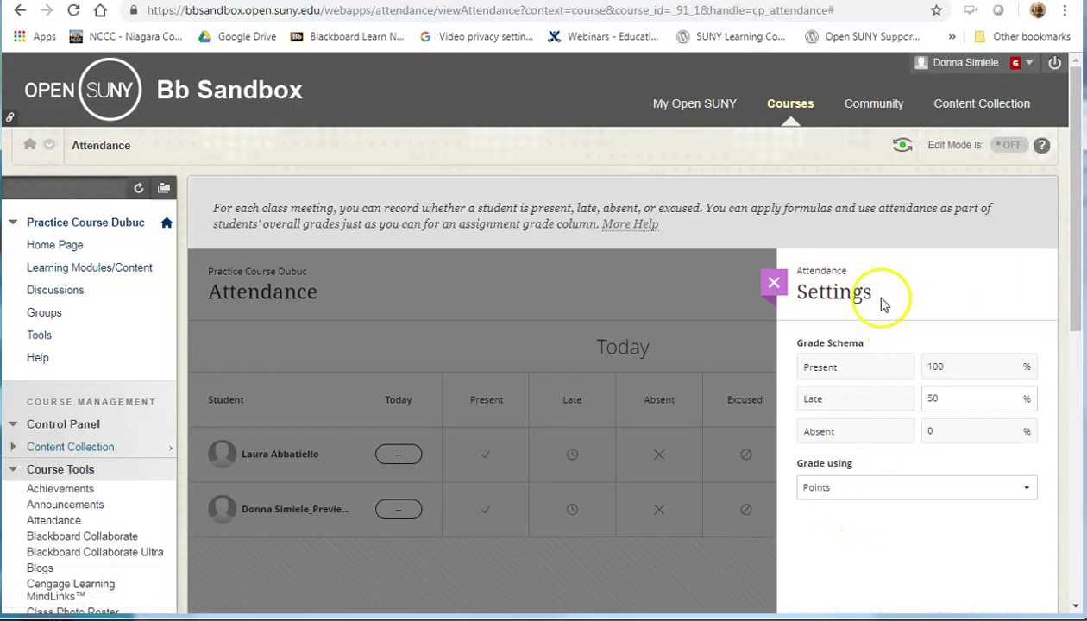
Set attendance grading to use Percentage, then save and accept the grade schema update
scroll(873, 306, down, 1)
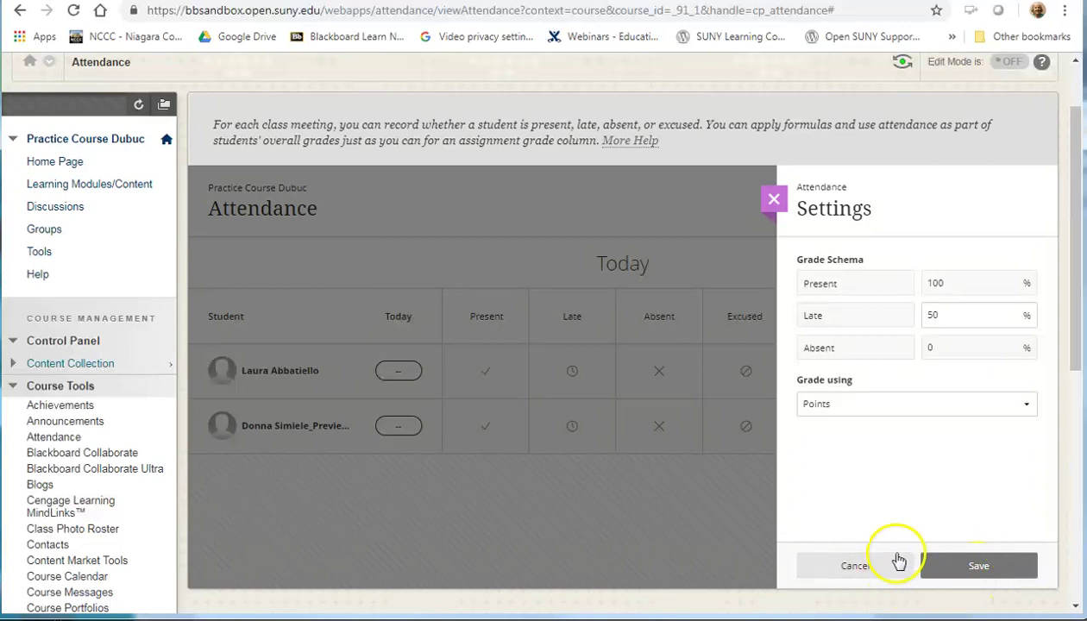
click(893, 404)
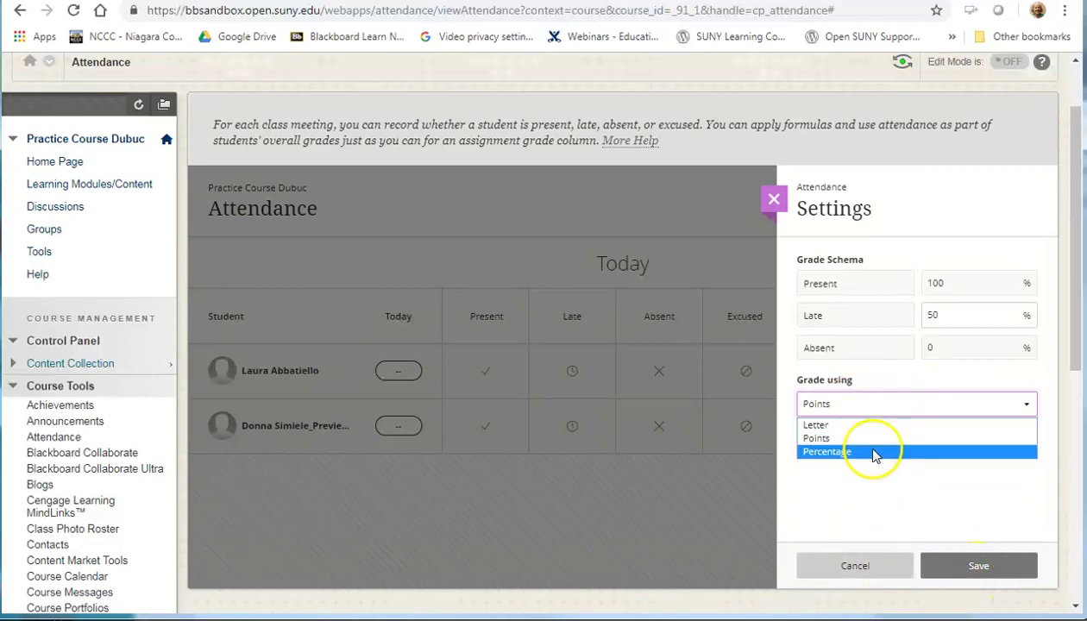
click(874, 455)
click(972, 565)
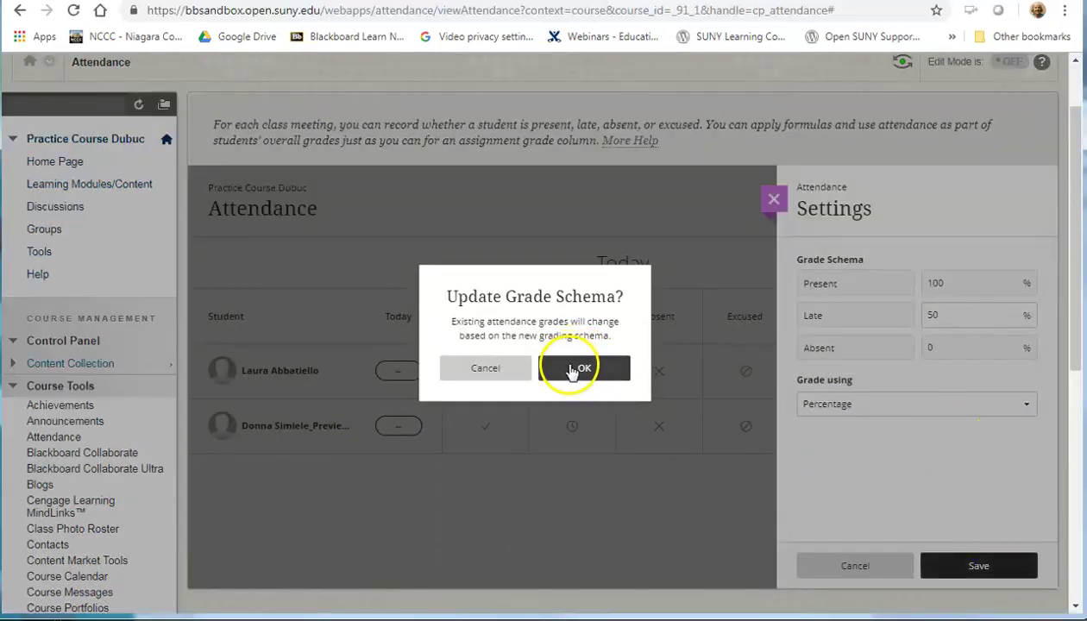
click(571, 371)
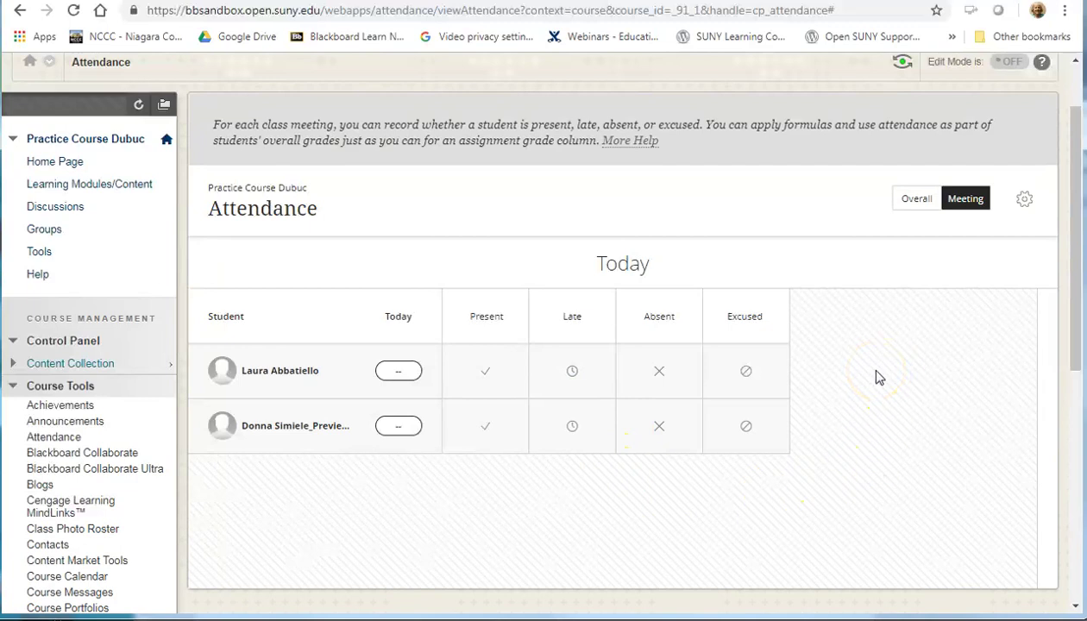
Compare the Overall and Meeting views of the attendance register
click(916, 200)
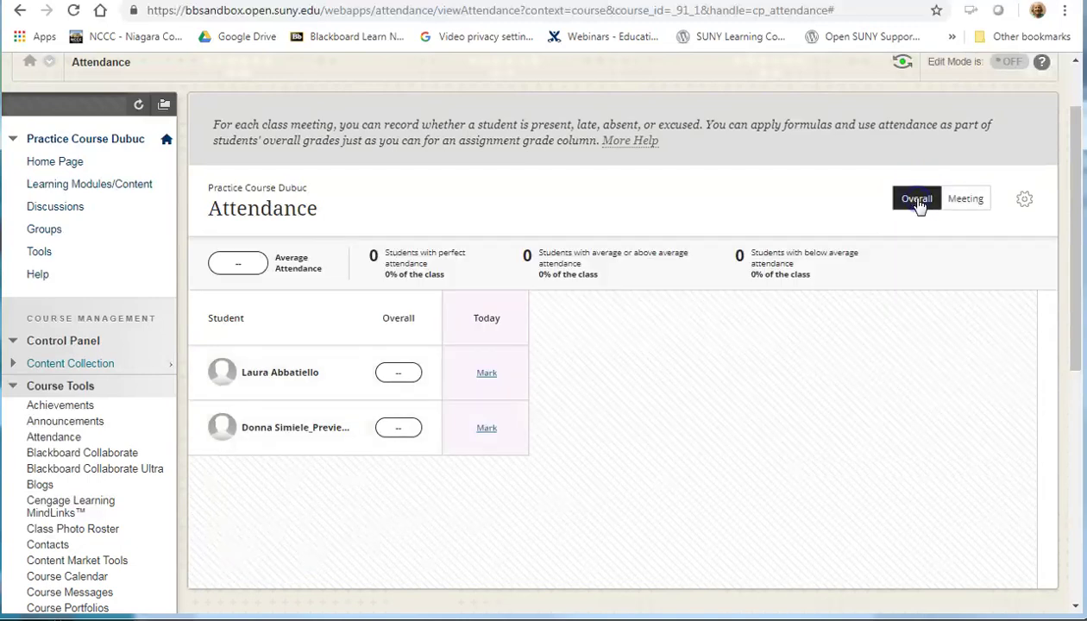
click(918, 201)
click(968, 200)
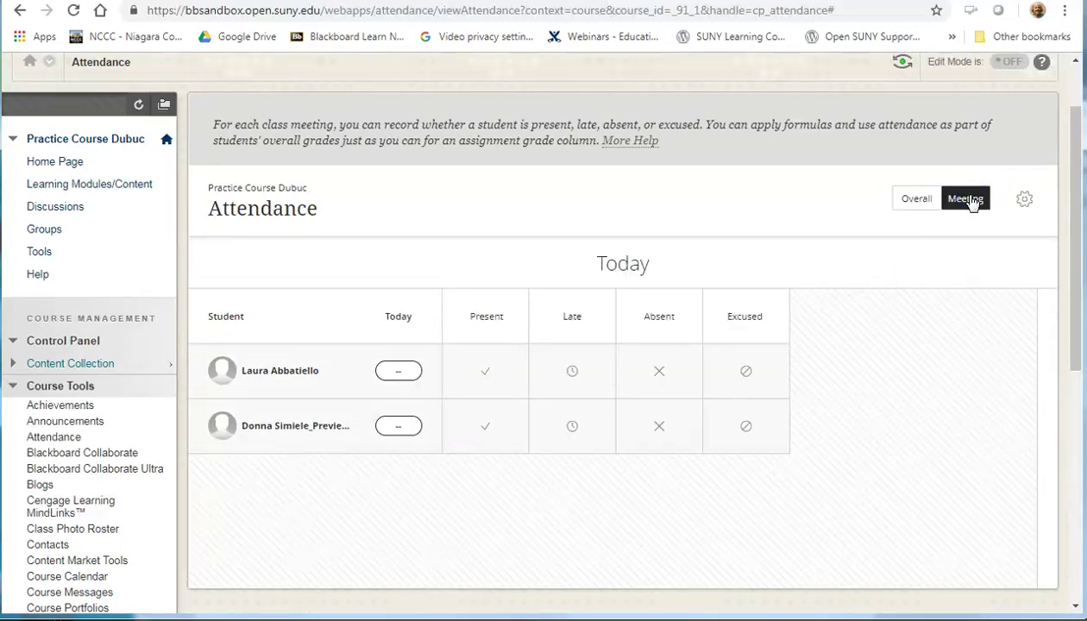
click(961, 210)
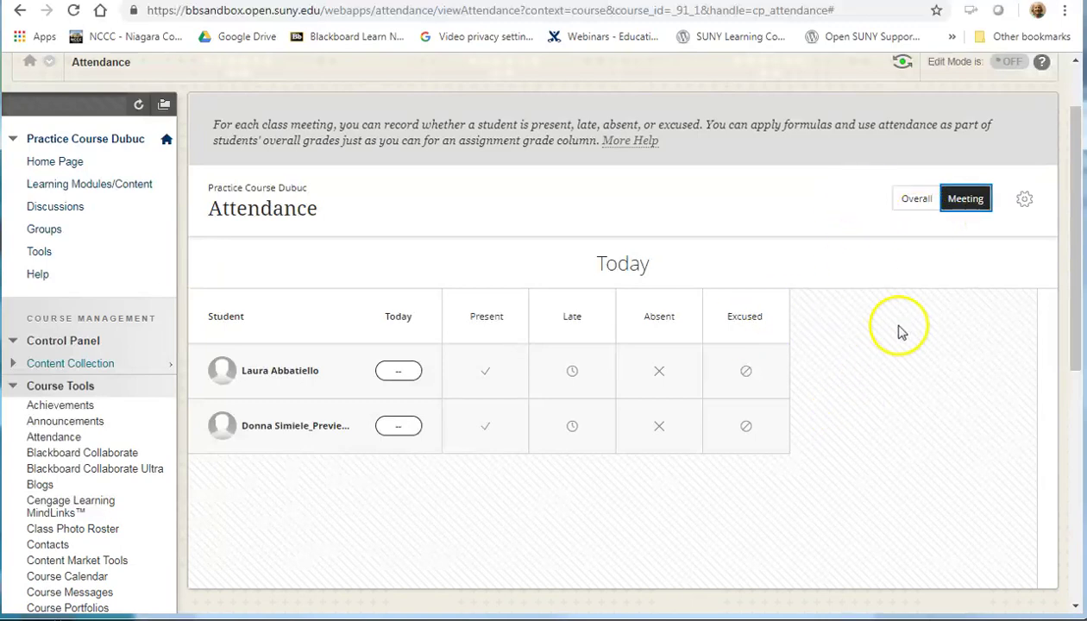
click(925, 199)
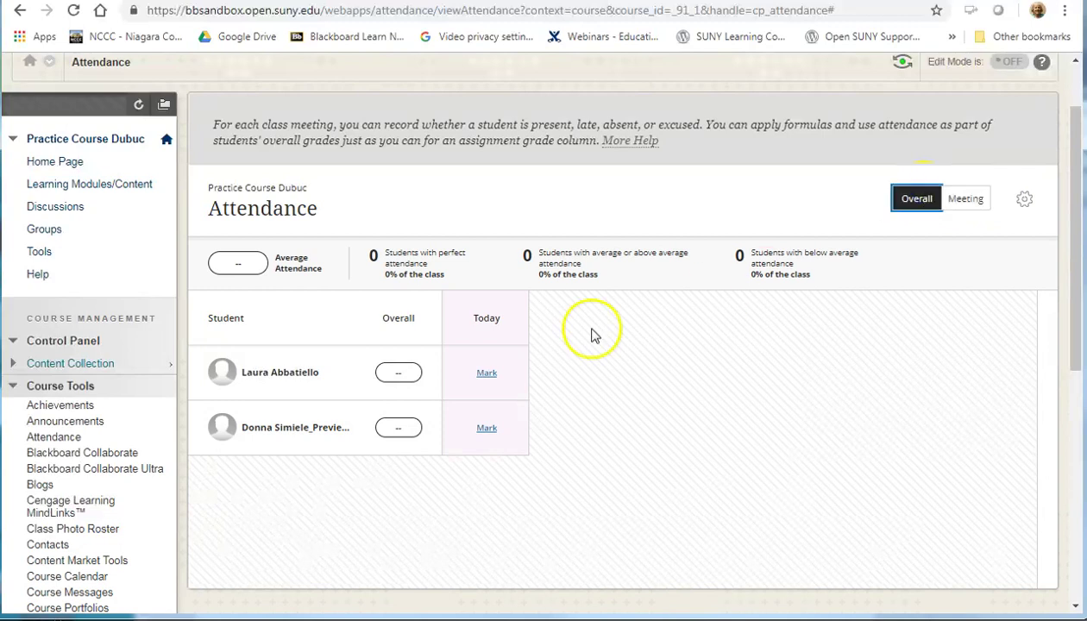
click(964, 199)
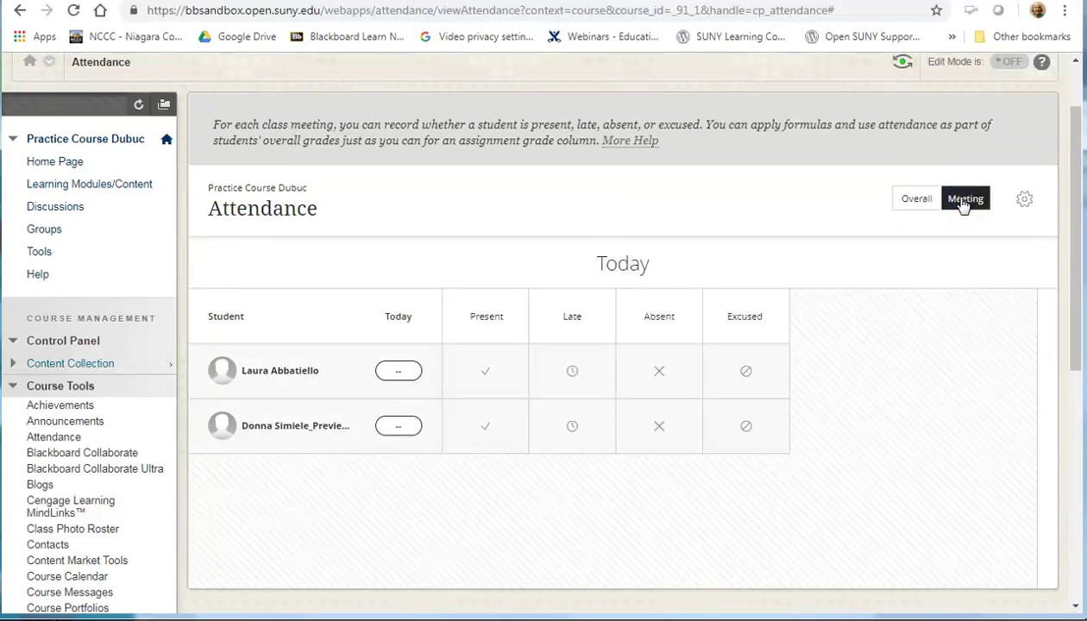
In the Overall view, add a meeting column after today's and set its date to March 12, 2019
click(913, 199)
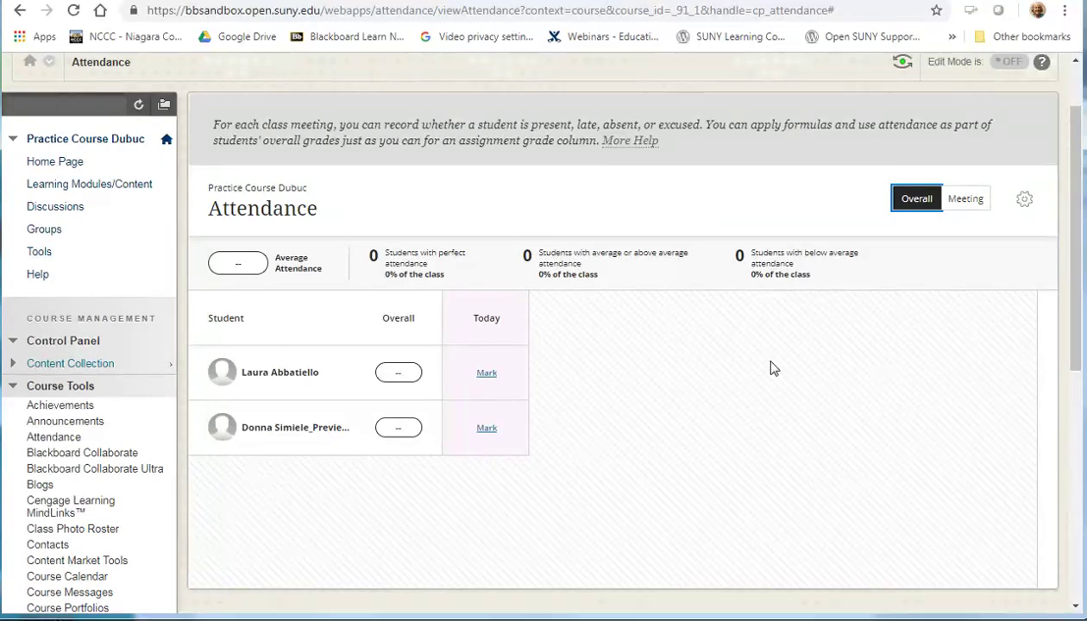
click(481, 330)
mouse_move(523, 321)
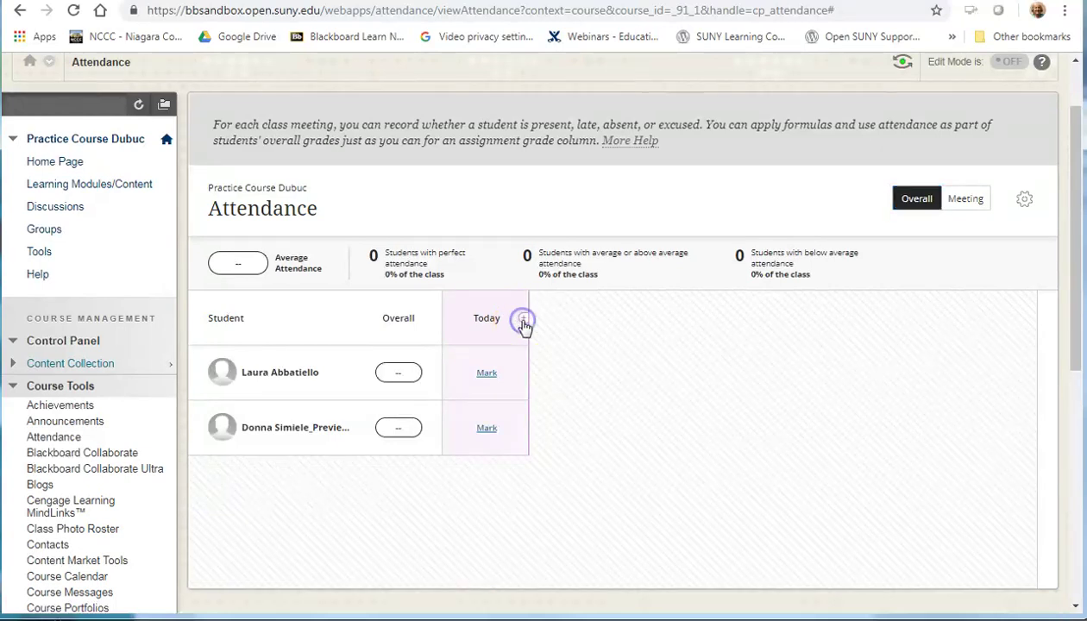
click(523, 321)
click(572, 321)
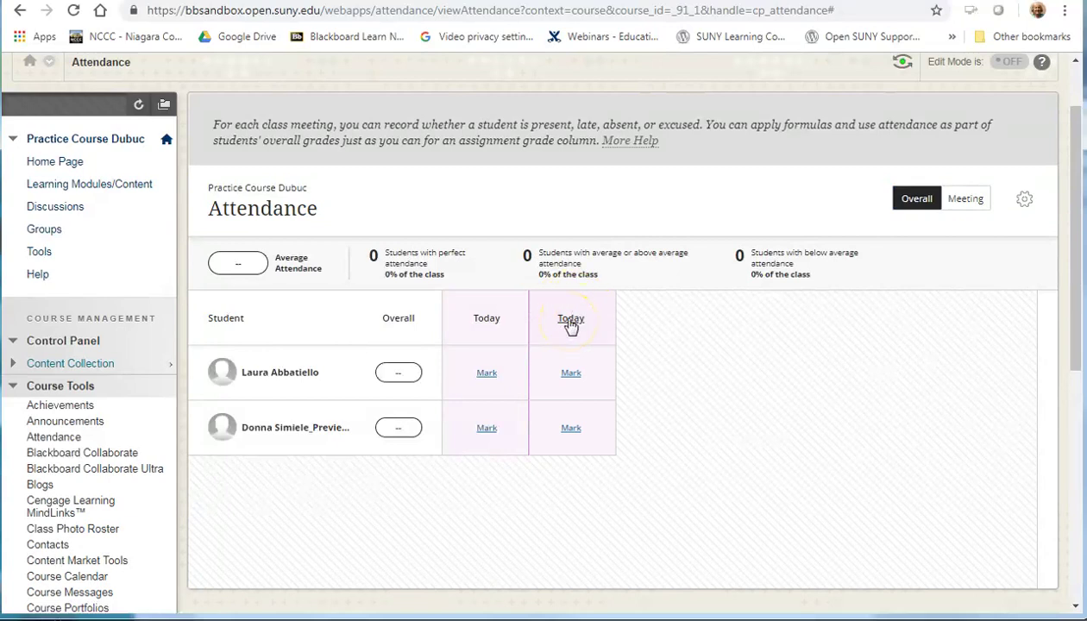
click(572, 326)
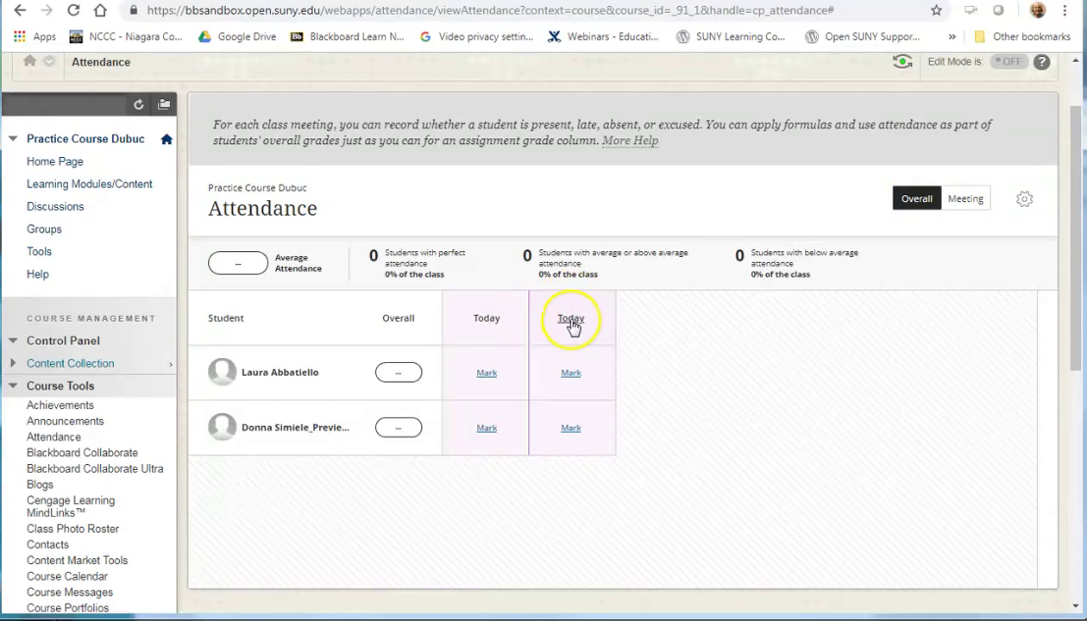
click(571, 321)
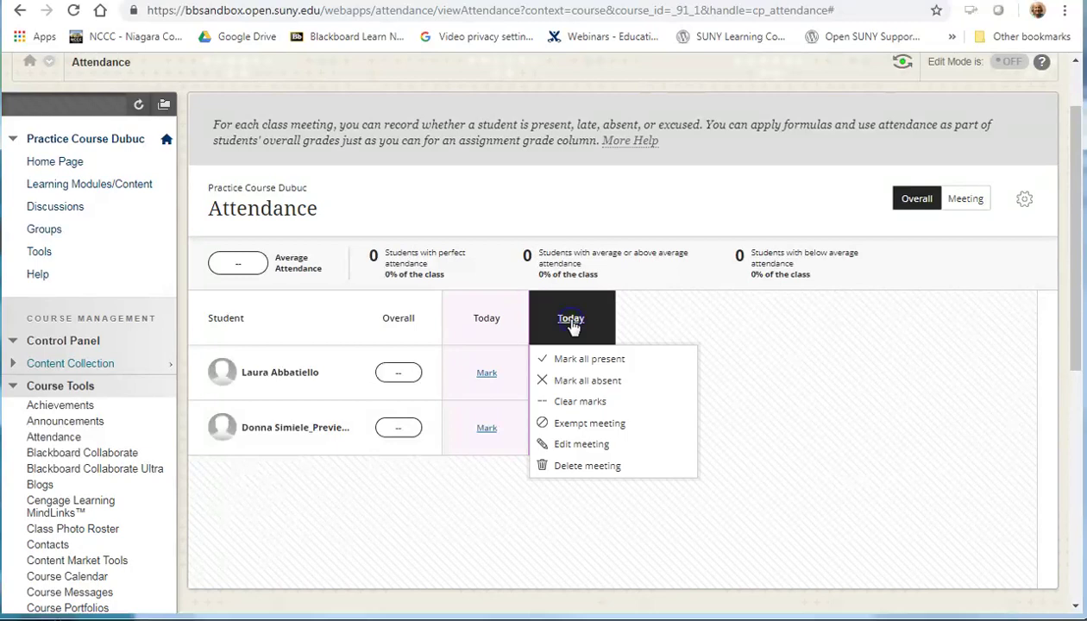
click(565, 445)
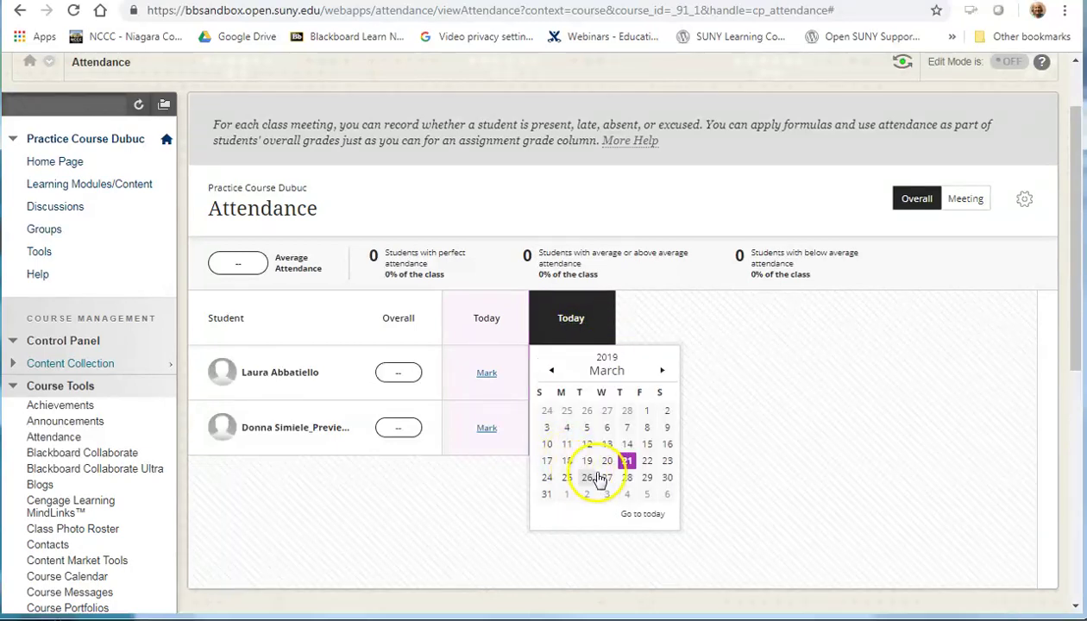
click(587, 445)
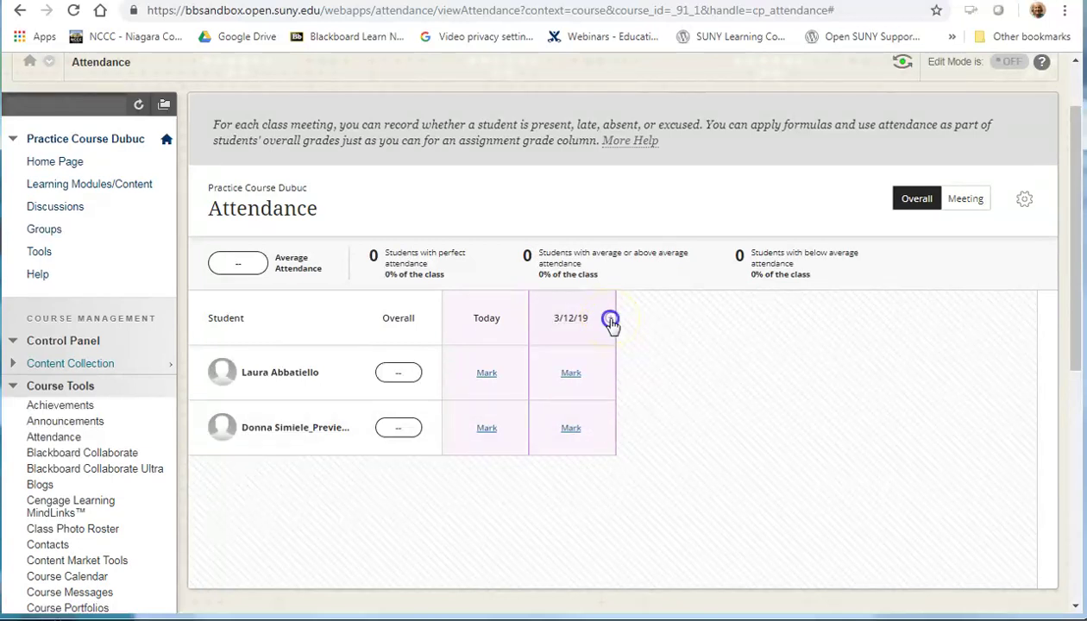
Add another meeting after the 3/12/19 column and set its date to March 14, 2019
click(610, 321)
click(658, 319)
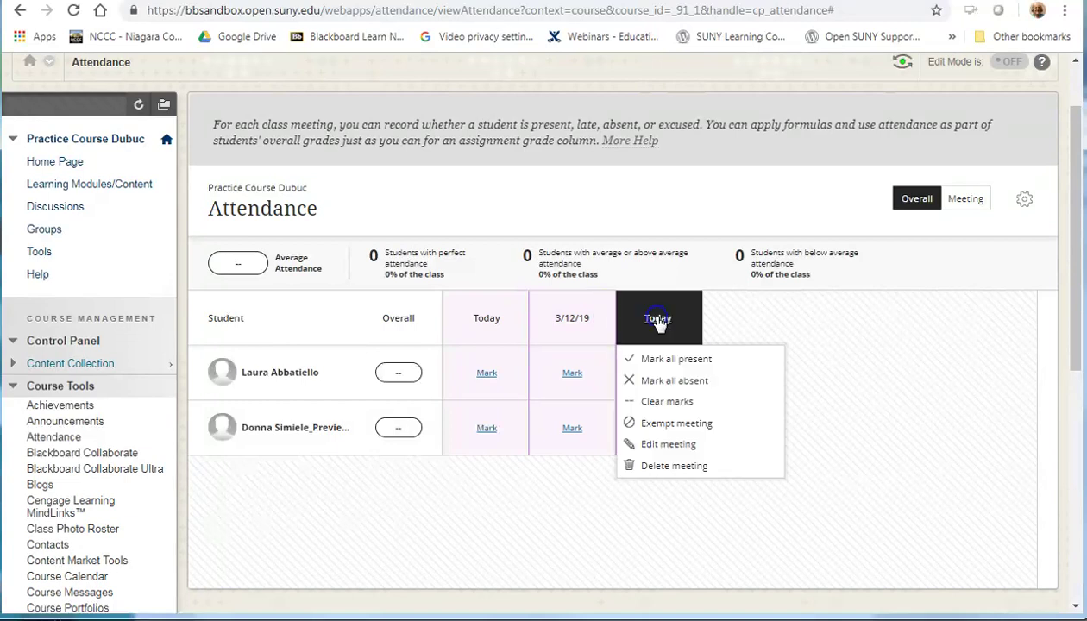
click(669, 444)
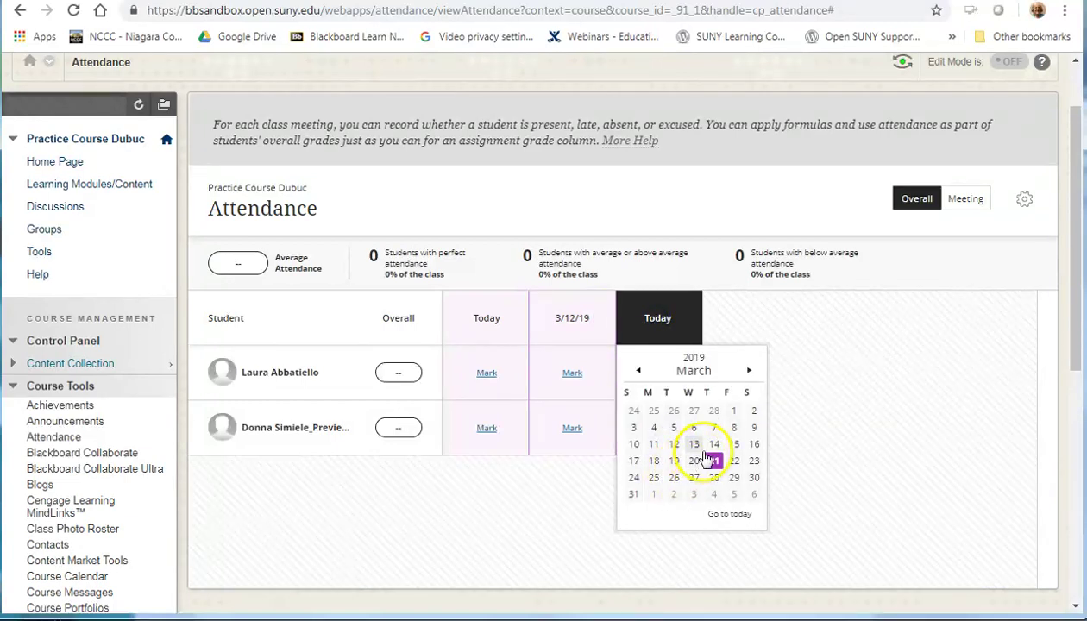
click(714, 444)
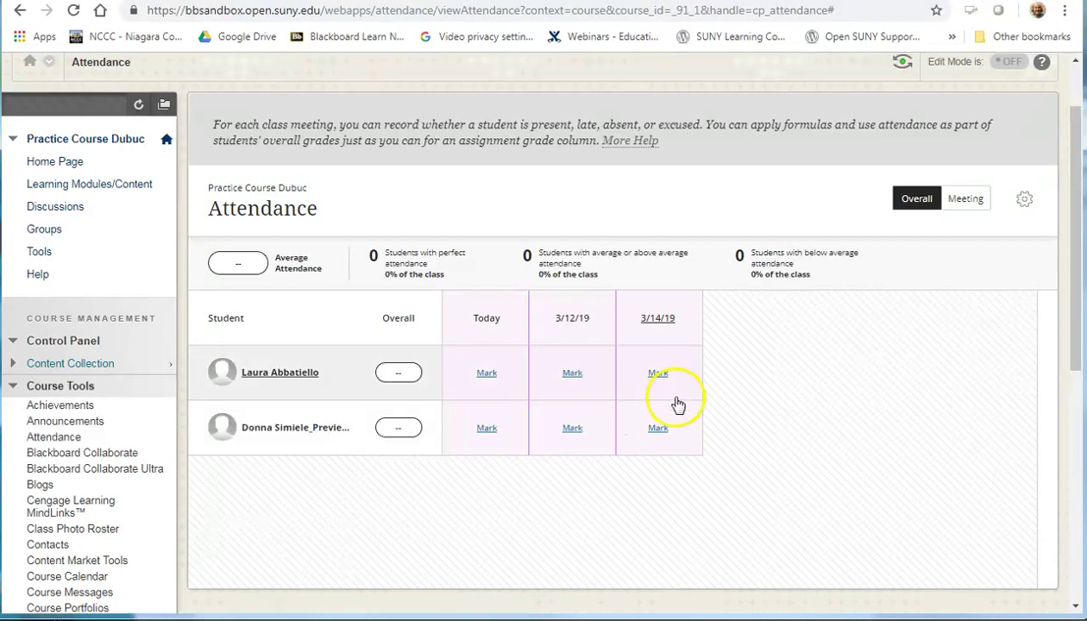
Add another meeting after the 3/14/19 column and set its date to March 19, 2019
click(700, 321)
click(747, 318)
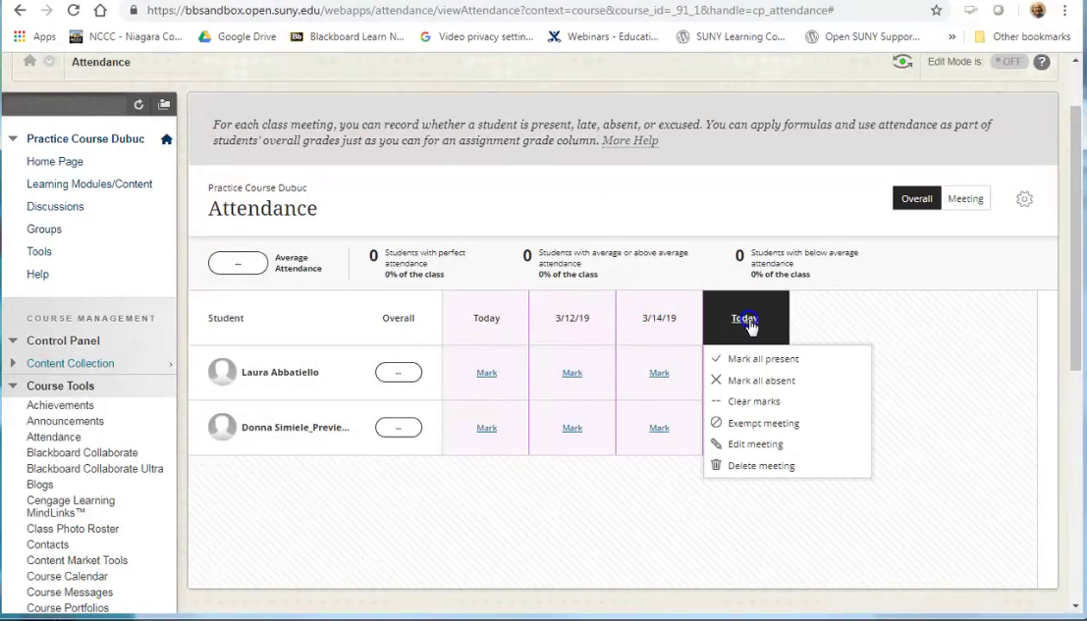
click(731, 443)
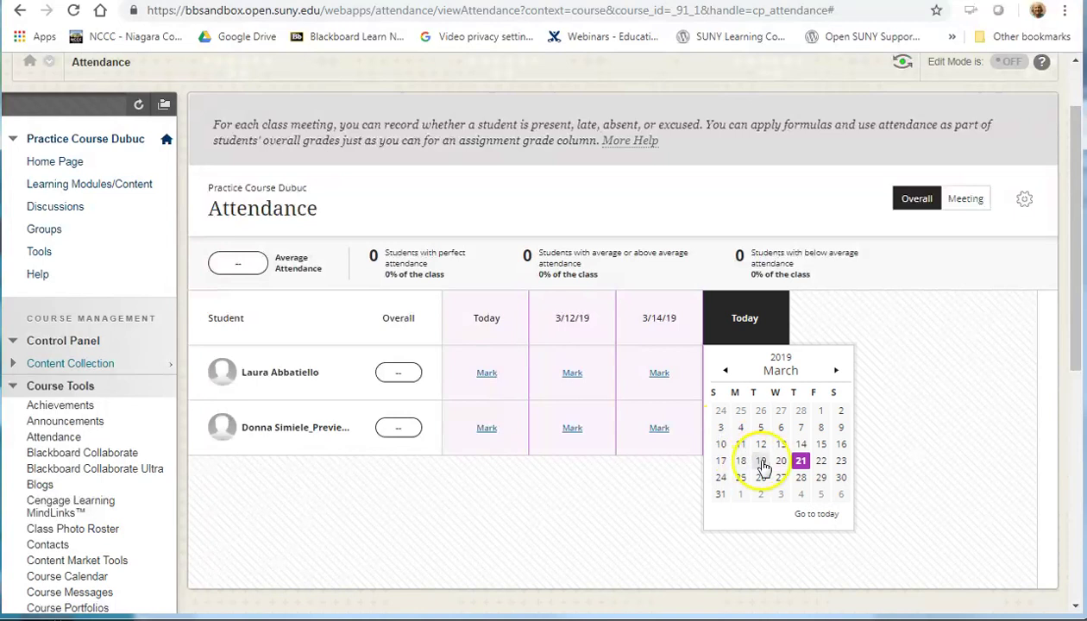
click(761, 463)
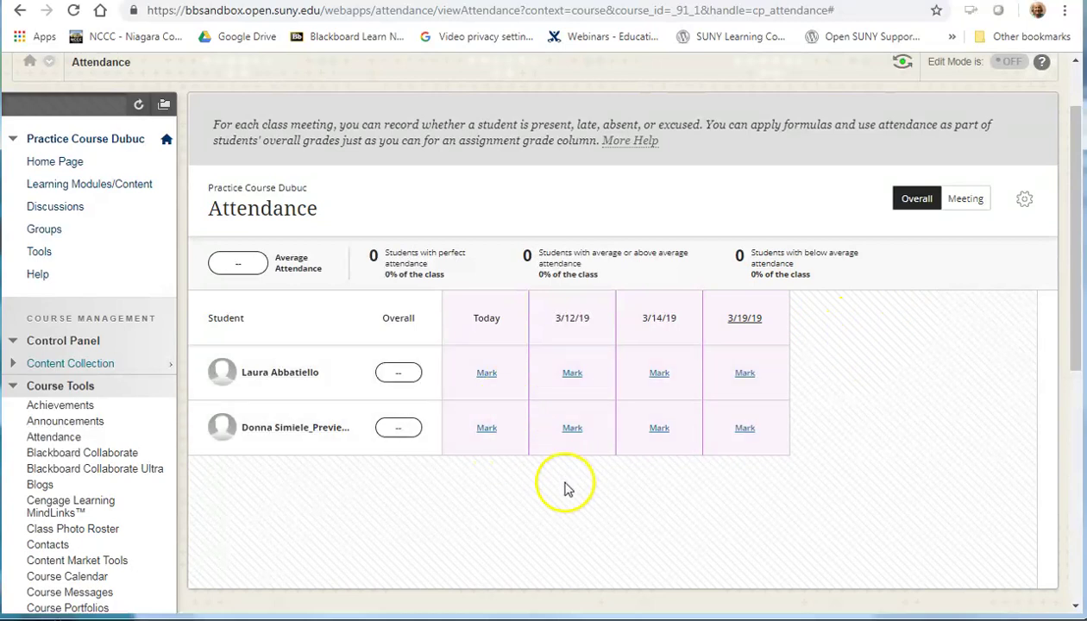
Mark all students present for today's, the 3/12/19 and the 3/14/19 meetings
click(487, 320)
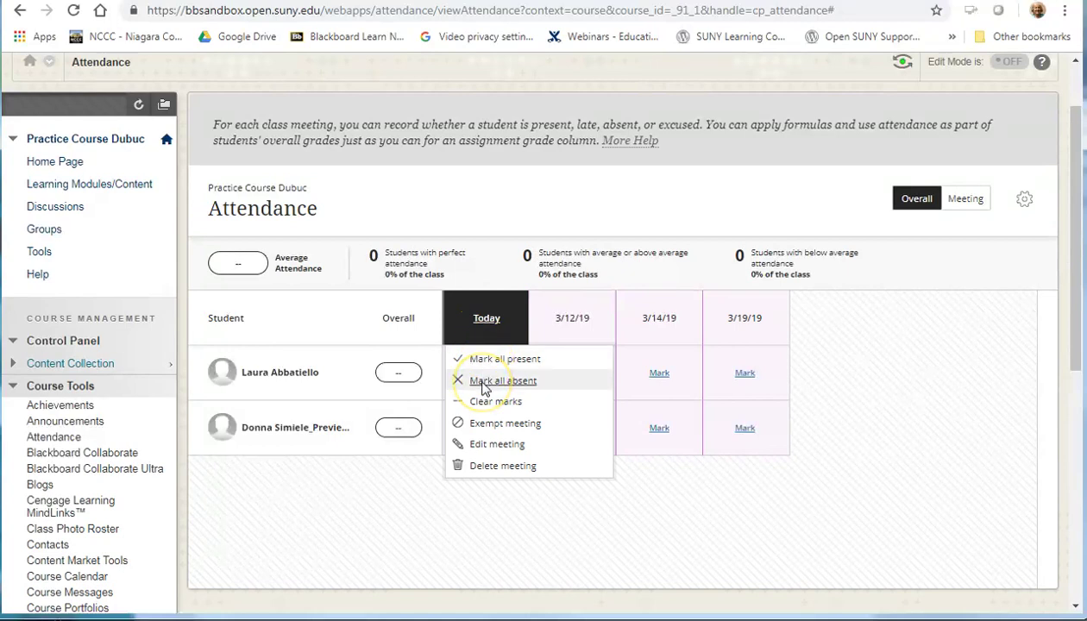
click(487, 362)
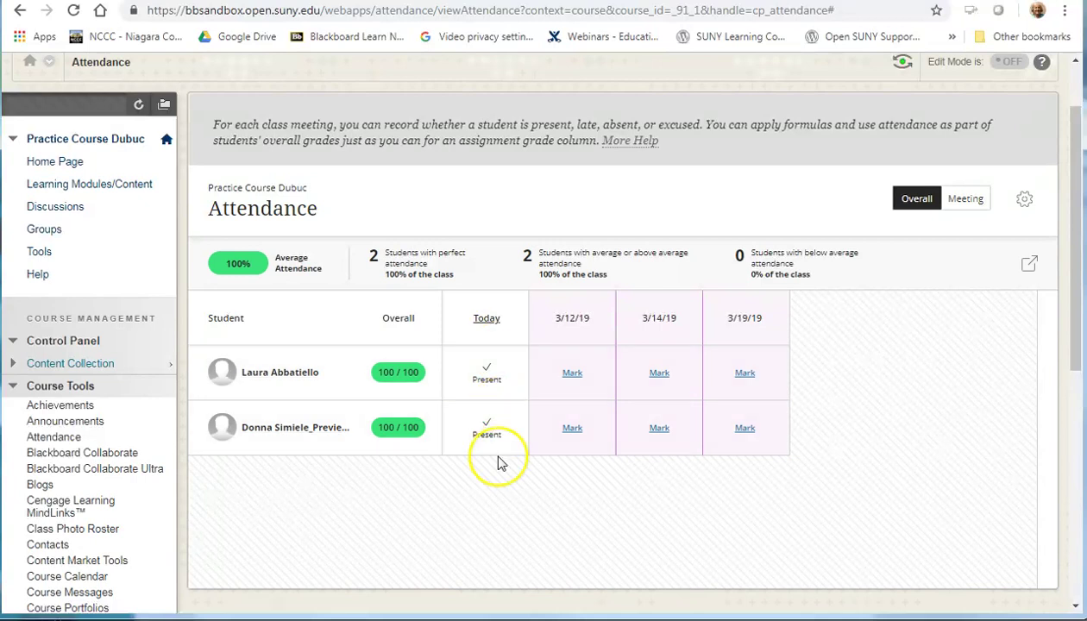
click(578, 322)
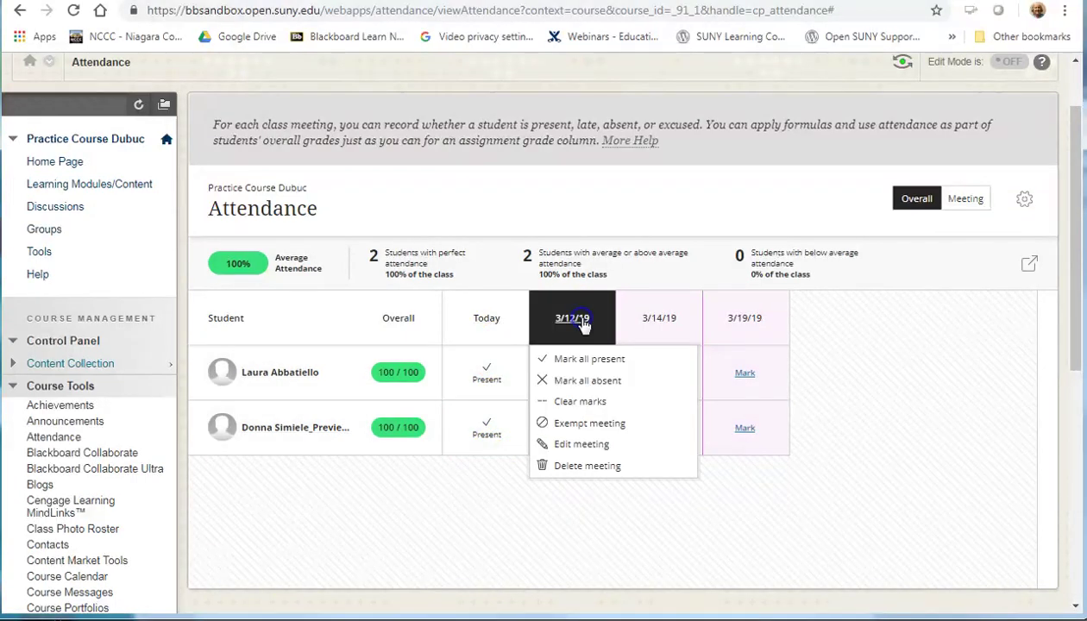
click(567, 363)
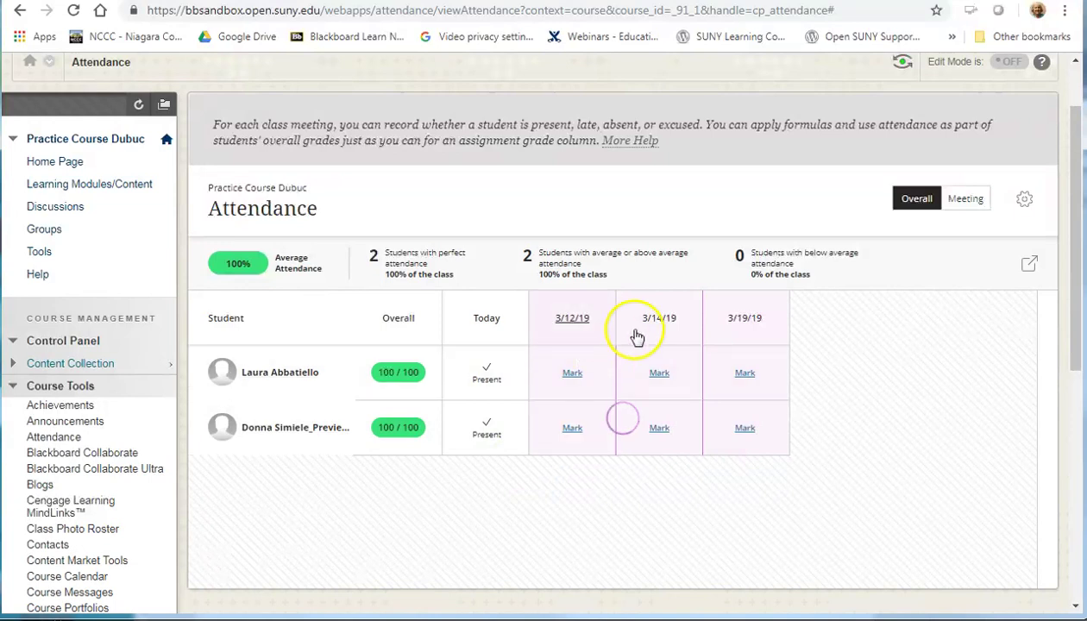
click(652, 324)
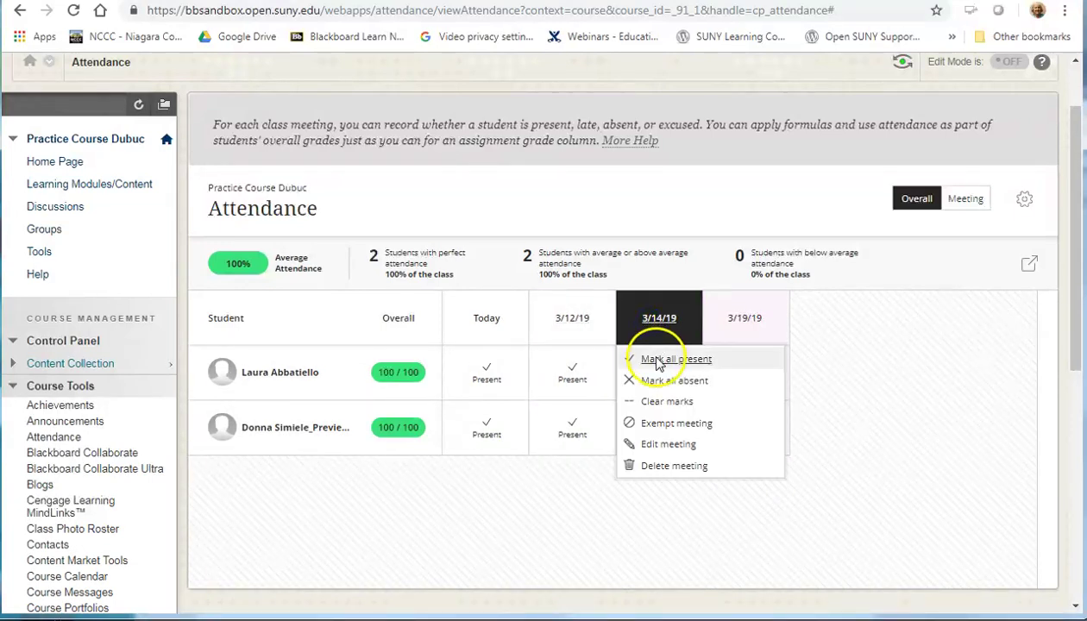
click(658, 361)
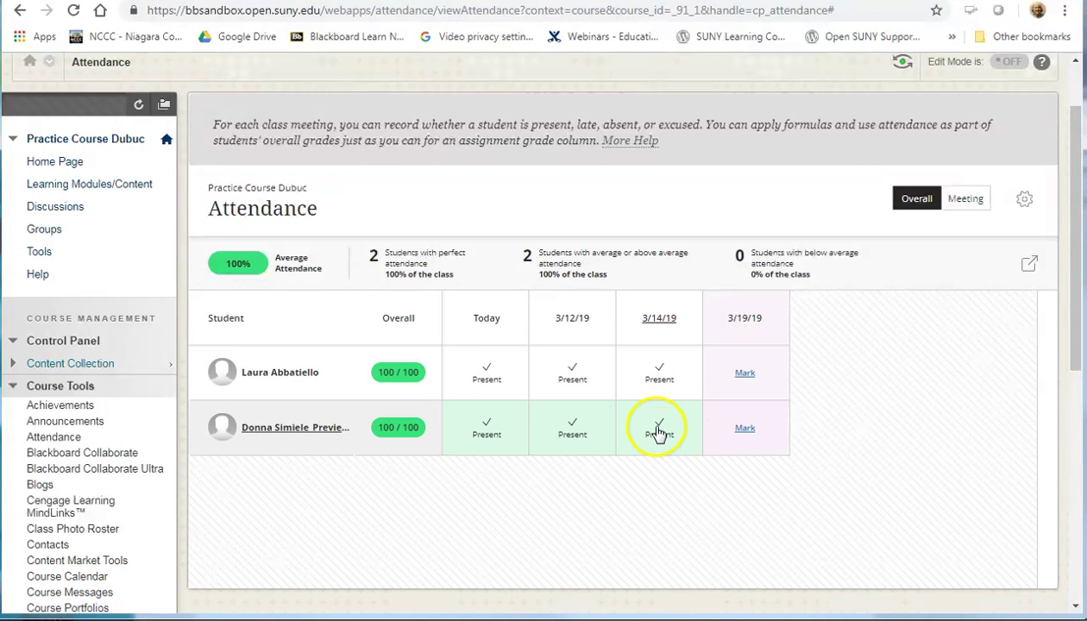
Change the second student's 3/14/19 mark to Late, and mark all students present for the 3/19/19 meeting
click(657, 429)
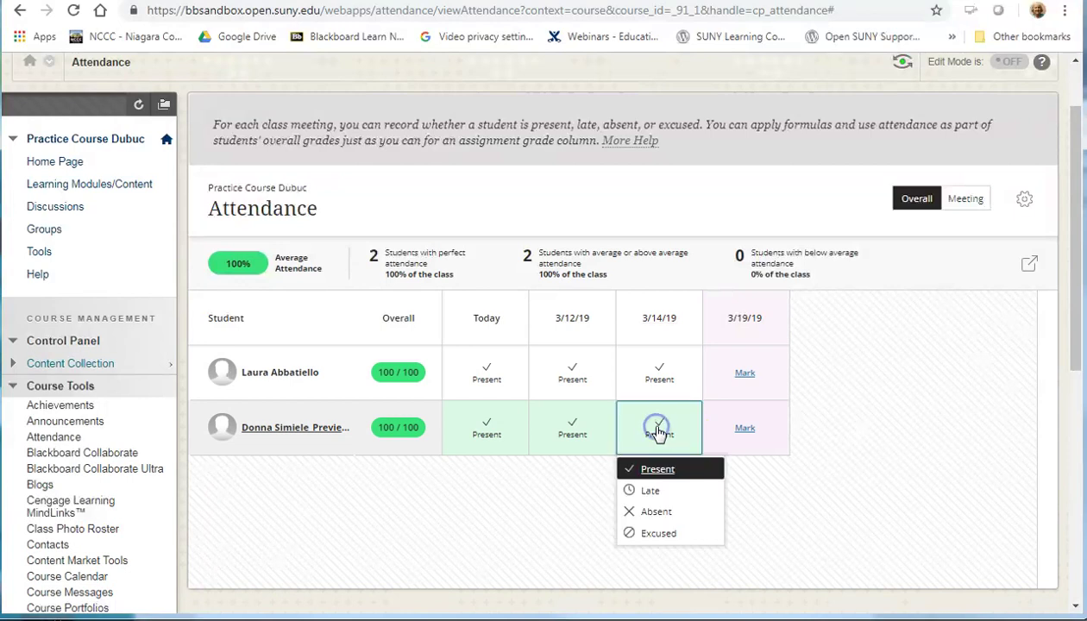
click(650, 492)
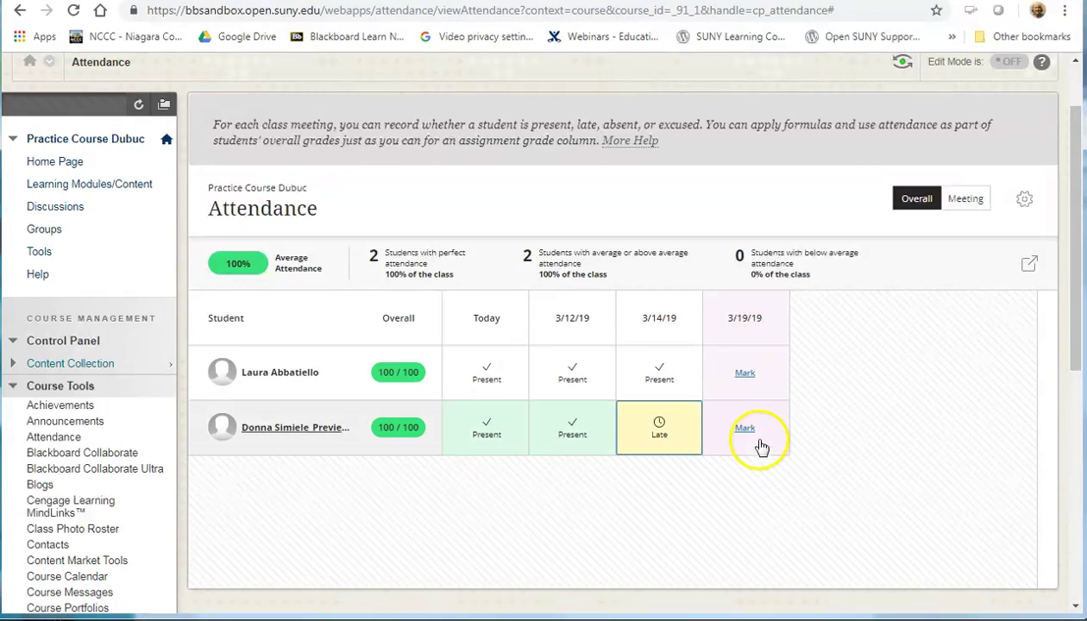
click(747, 321)
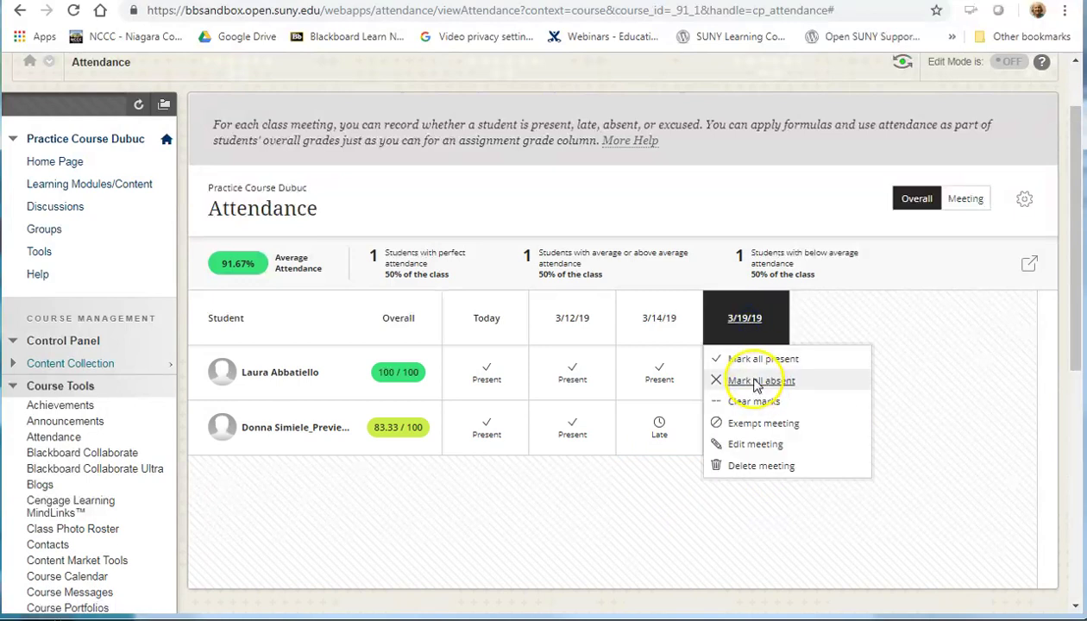
click(753, 360)
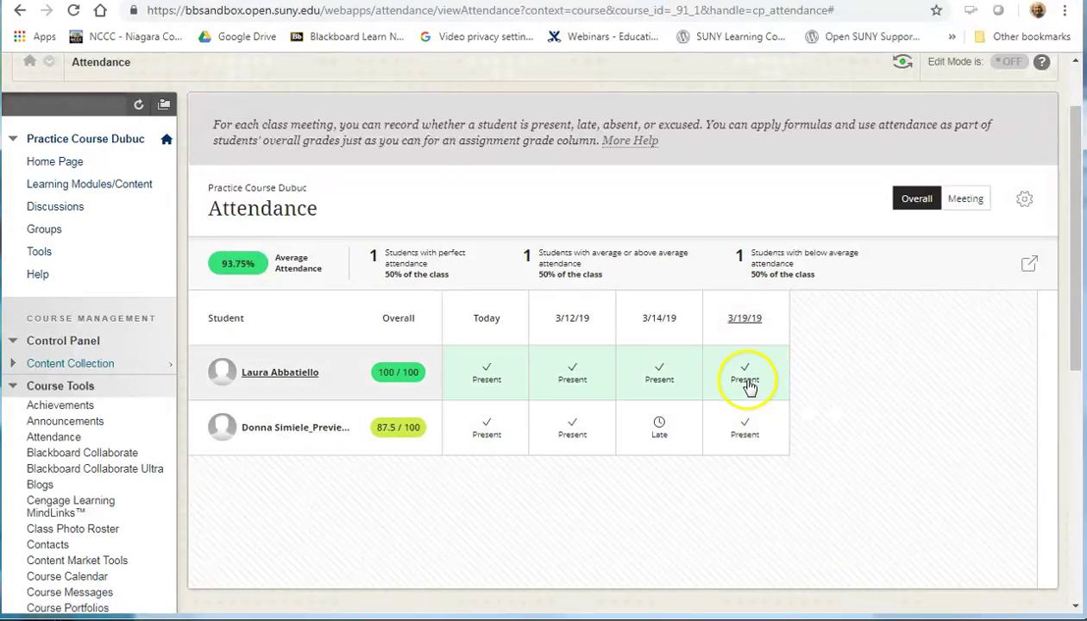
Mark the first student absent for the 3/19/19 meeting
click(747, 382)
click(742, 456)
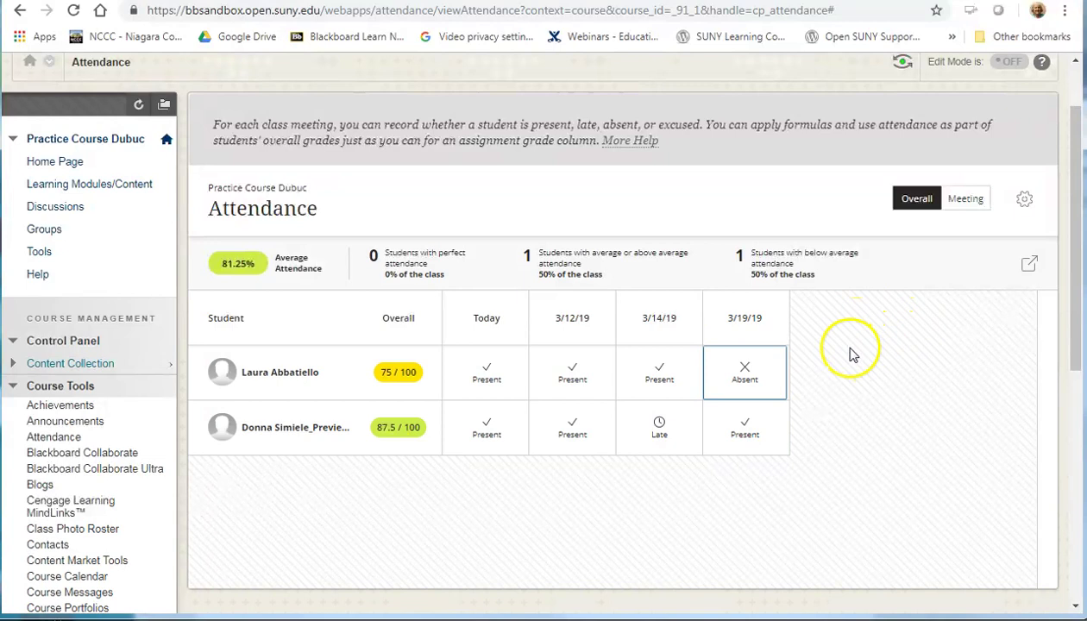
Export the attendance data as a CSV file, open it in Excel to review it, and close the workbook
click(1031, 271)
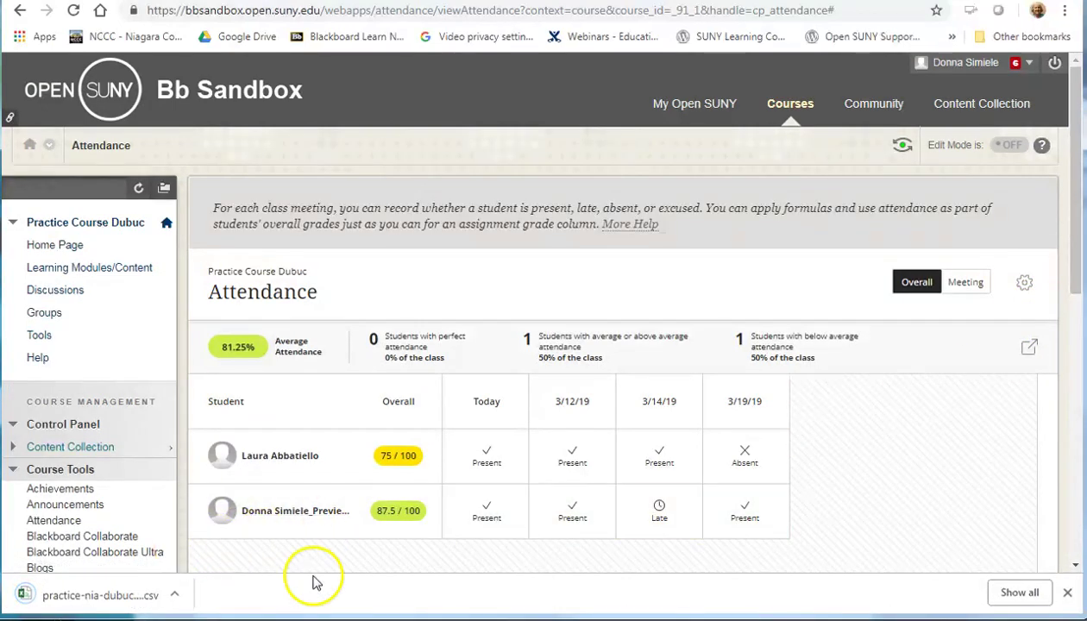
click(84, 602)
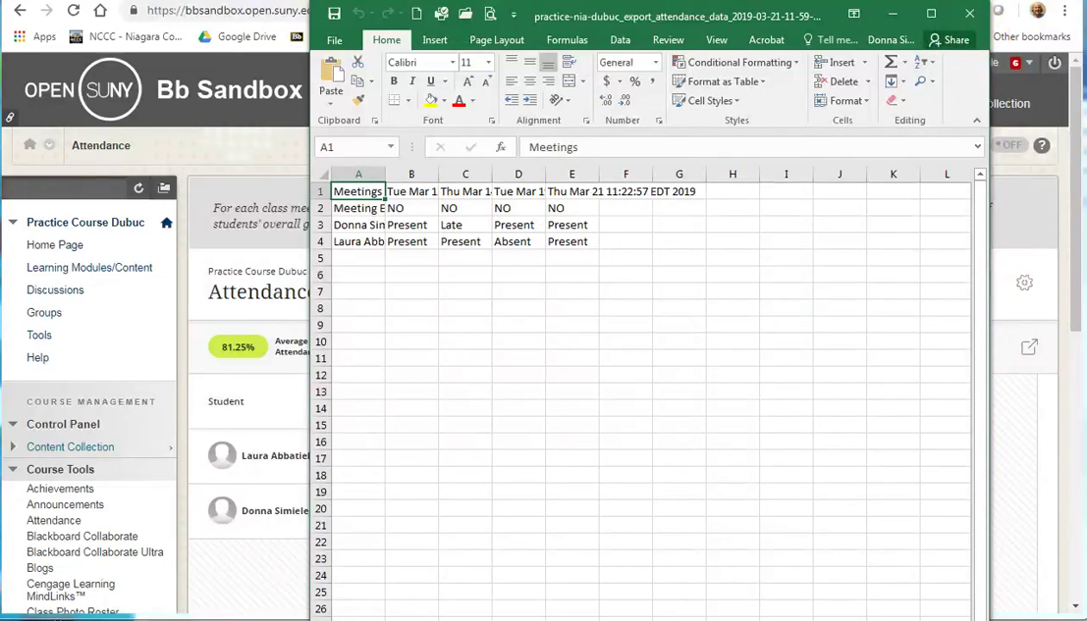
click(969, 17)
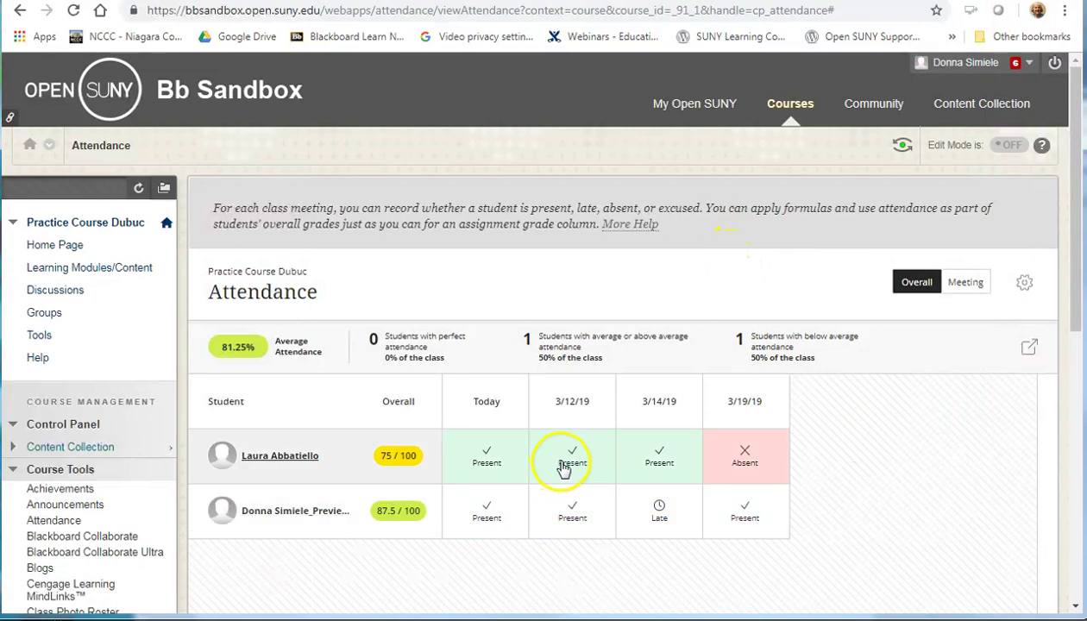
Exempt the 3/19/19 meeting from the attendance grade
click(746, 403)
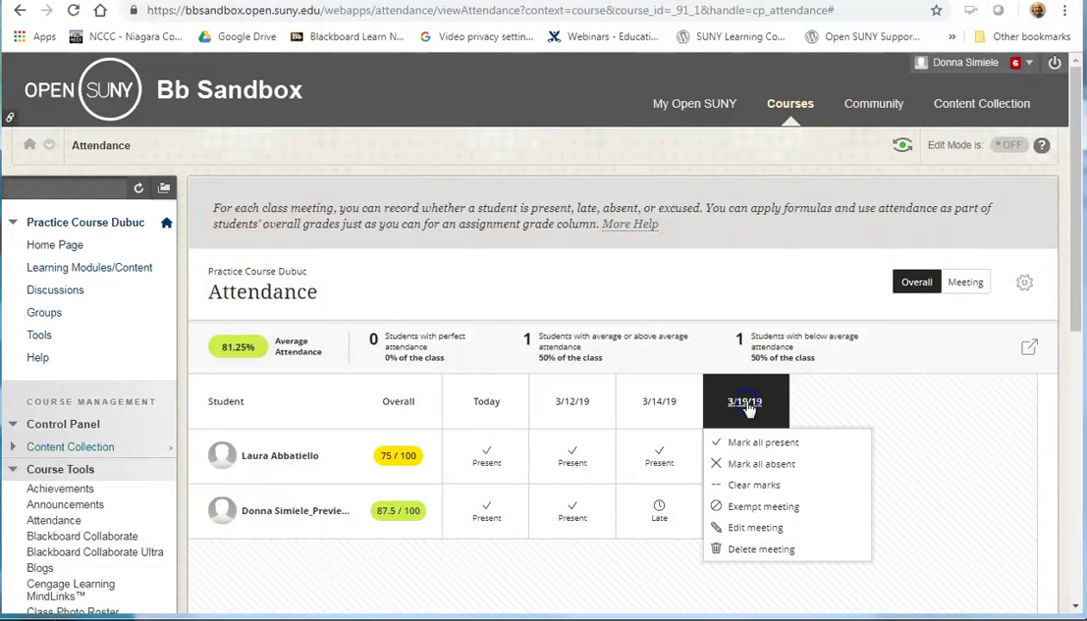
click(752, 509)
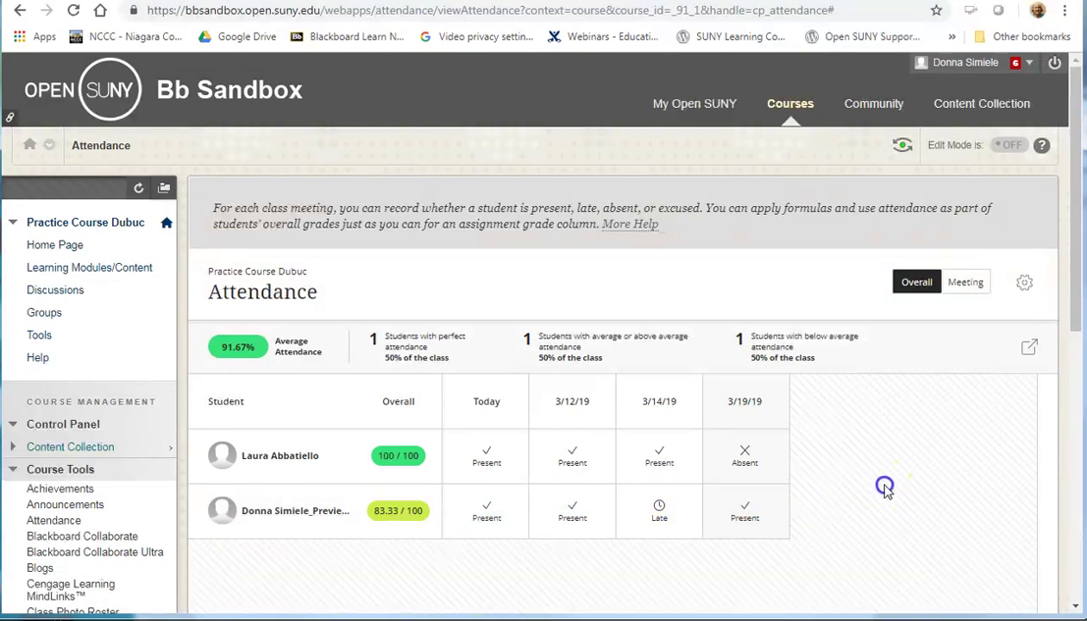
Open the Full Grade Center and examine the students' grades in the Attendance column
scroll(848, 483, down, 4)
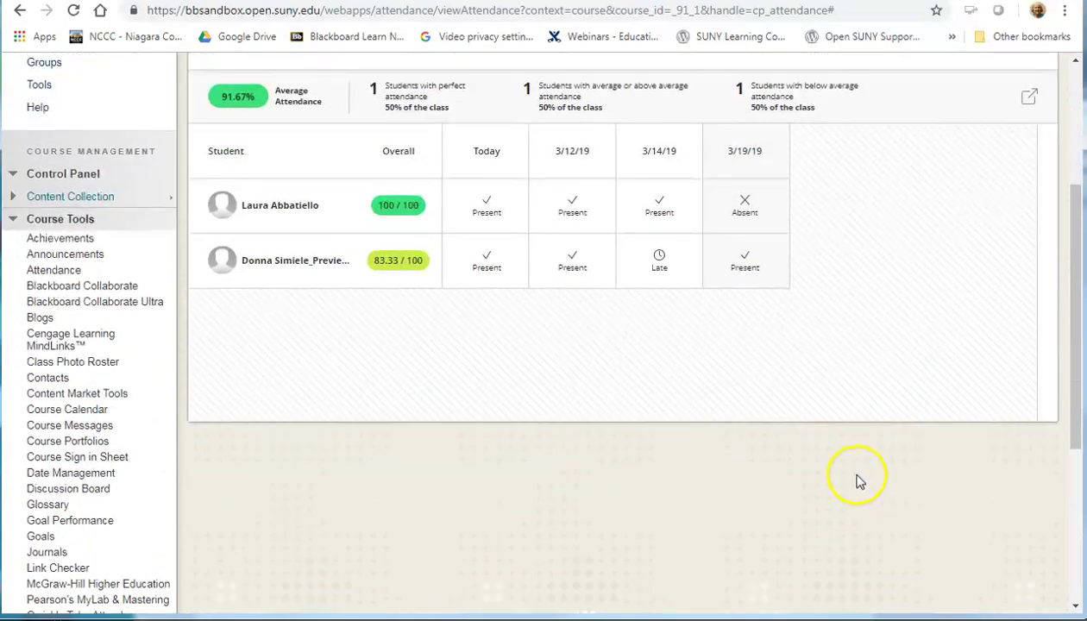
scroll(880, 464, down, 2)
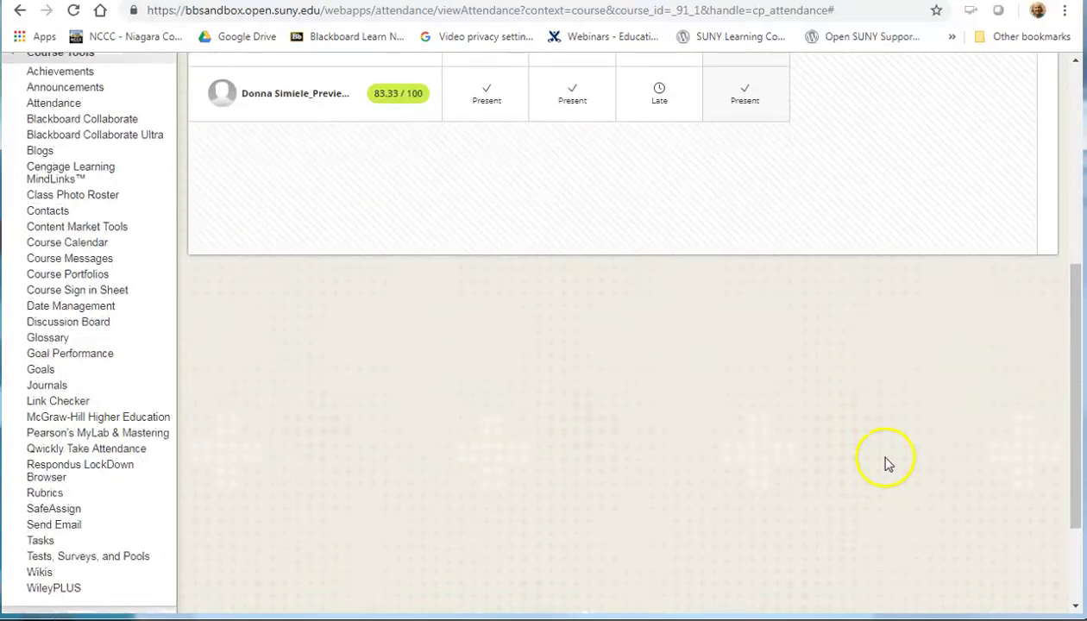
scroll(887, 463, up, 1)
scroll(596, 544, down, 1)
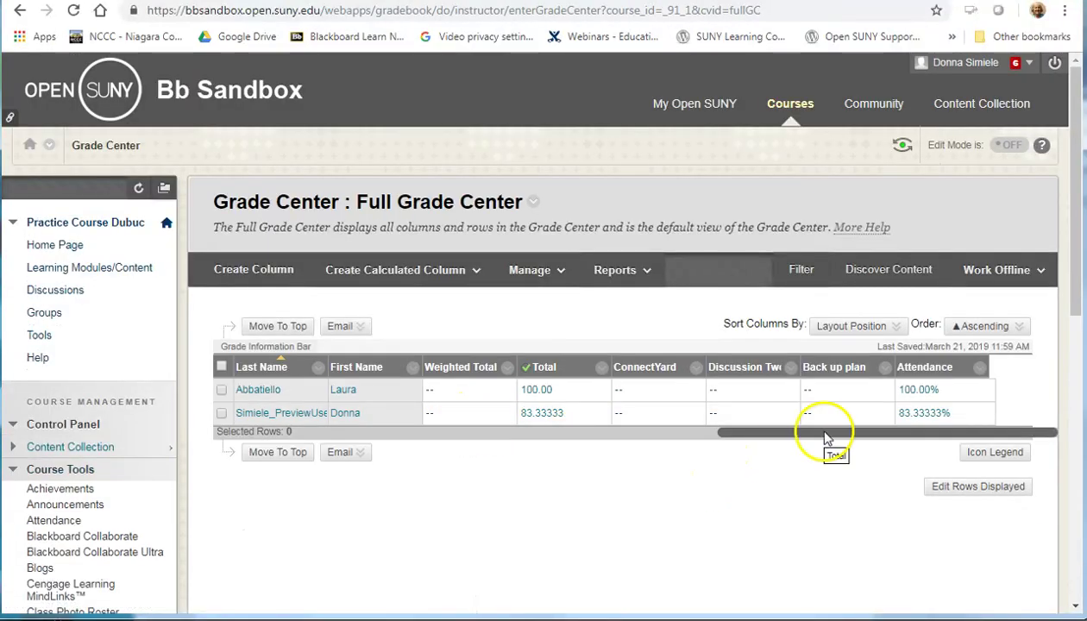
drag(818, 434, 817, 434)
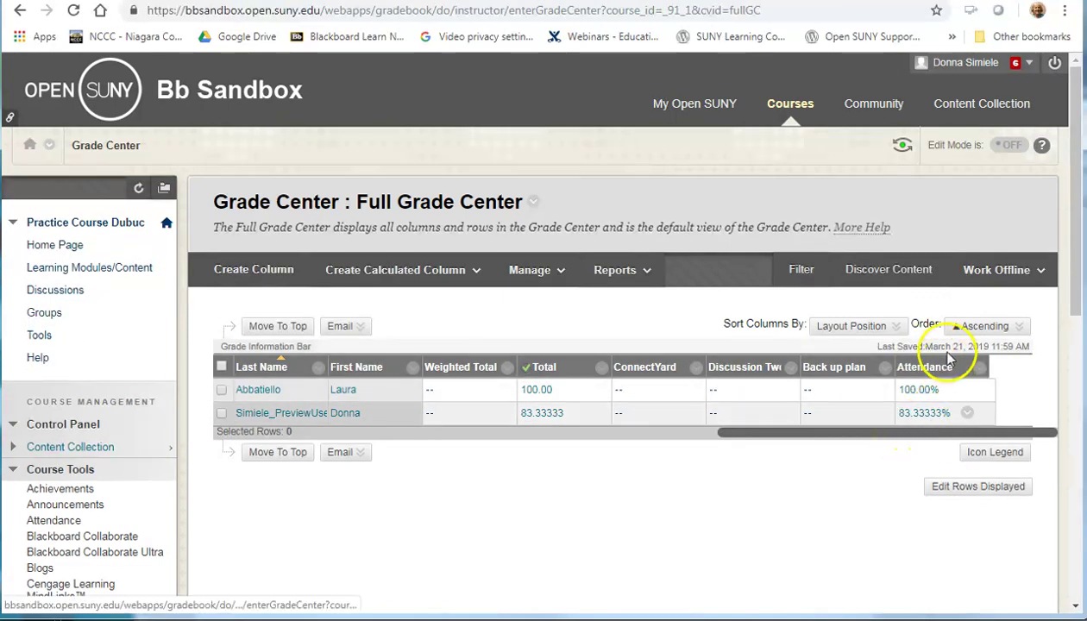
click(923, 398)
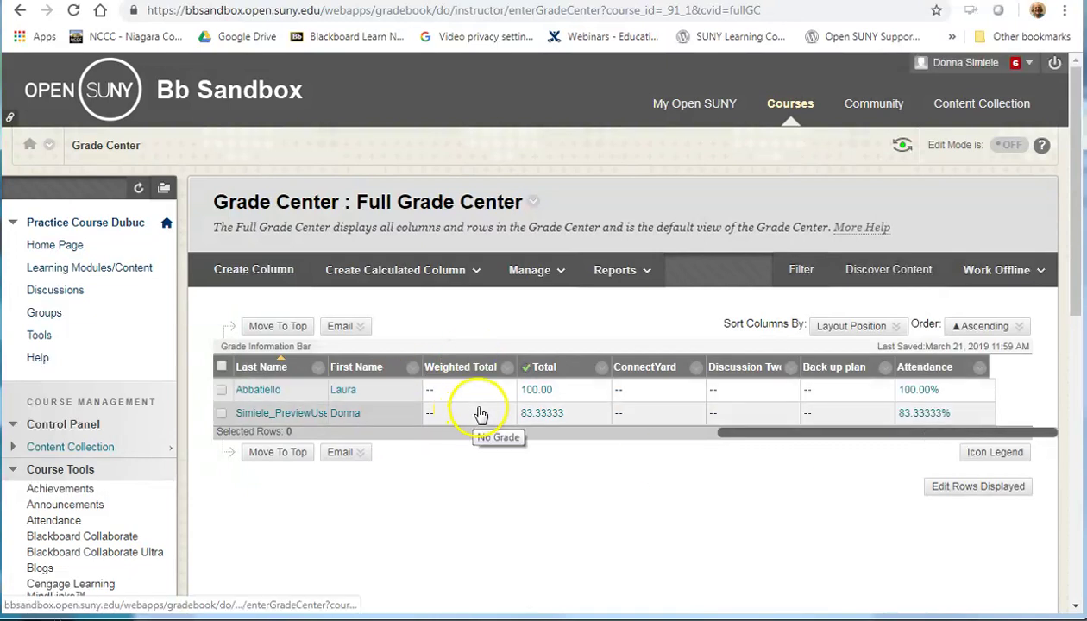
Return to the course's Attendance tool and show the overall view of all meetings
click(489, 507)
scroll(432, 509, down, 2)
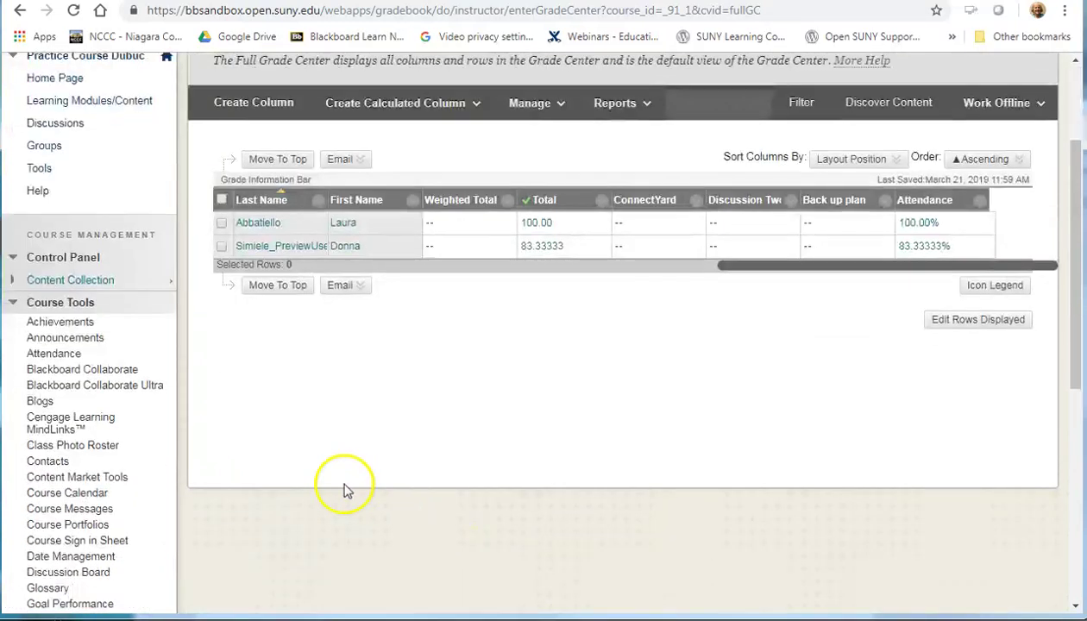
click(37, 357)
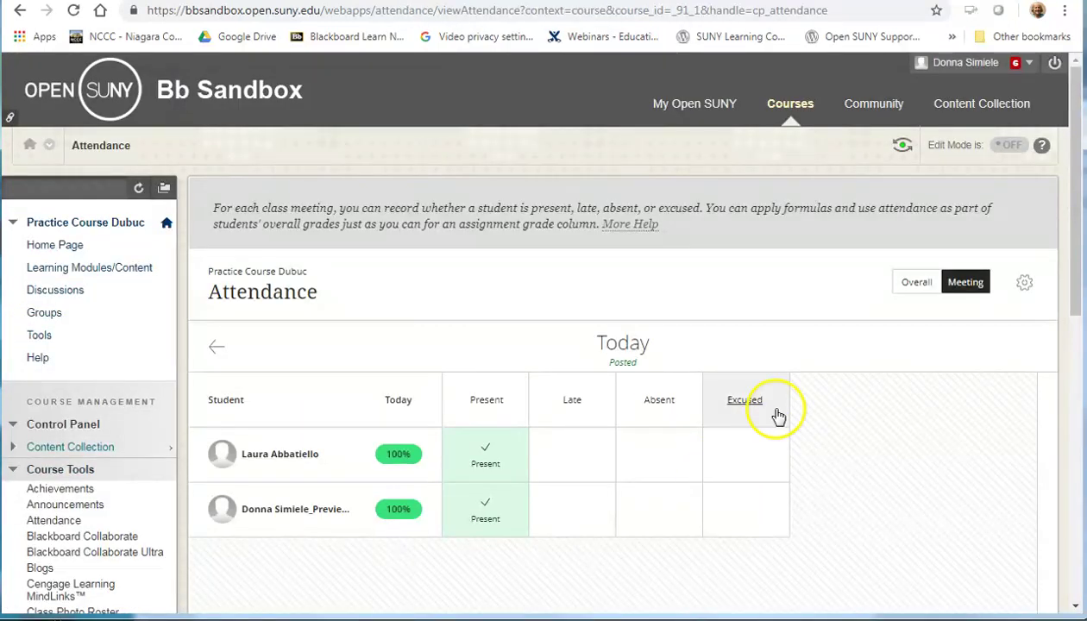
click(914, 289)
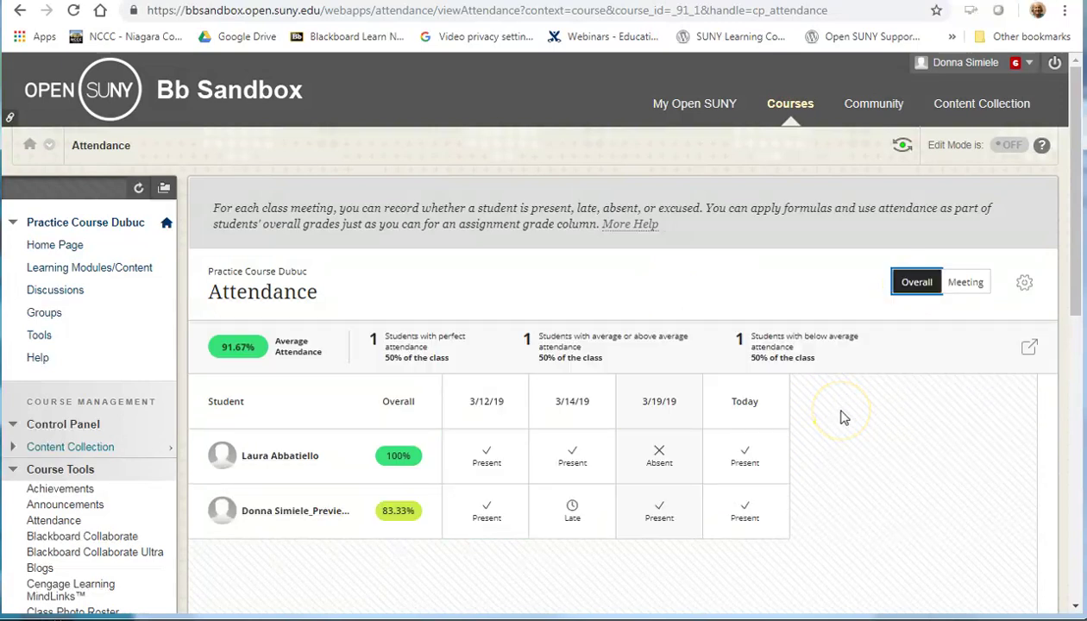
Switch to the single-meeting view and browse back to the 3/12/19 meeting and forward again to today's meeting
click(968, 283)
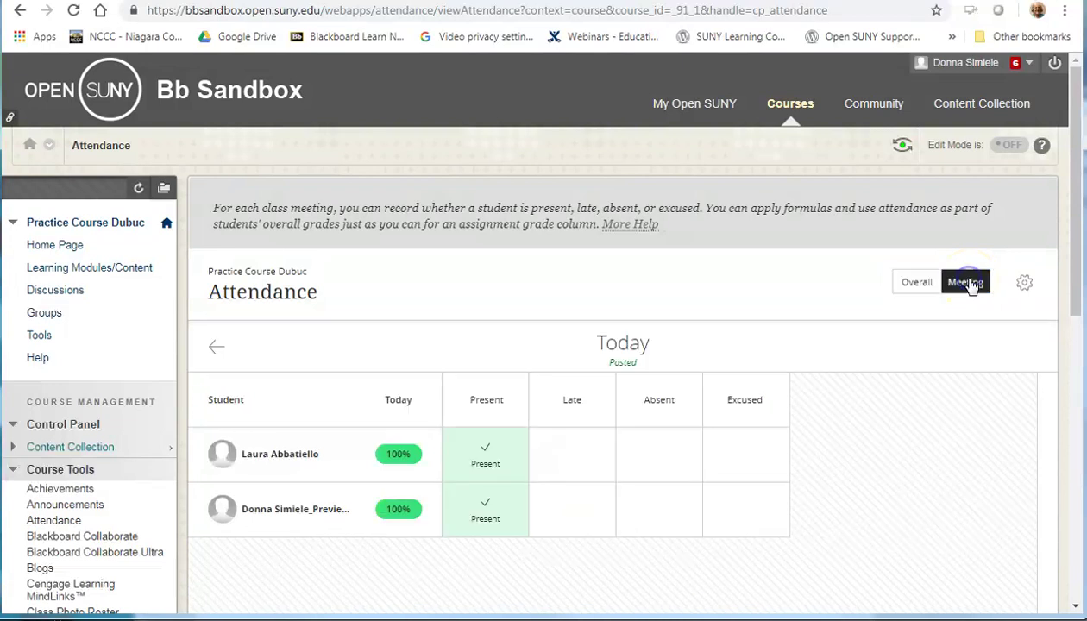
click(216, 349)
click(217, 350)
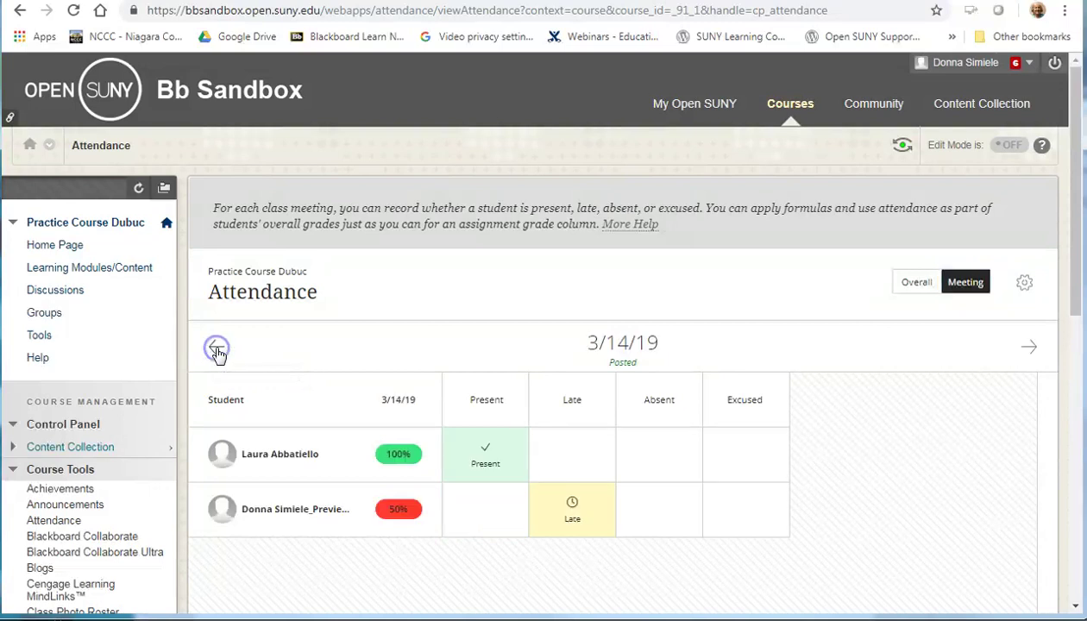
click(217, 350)
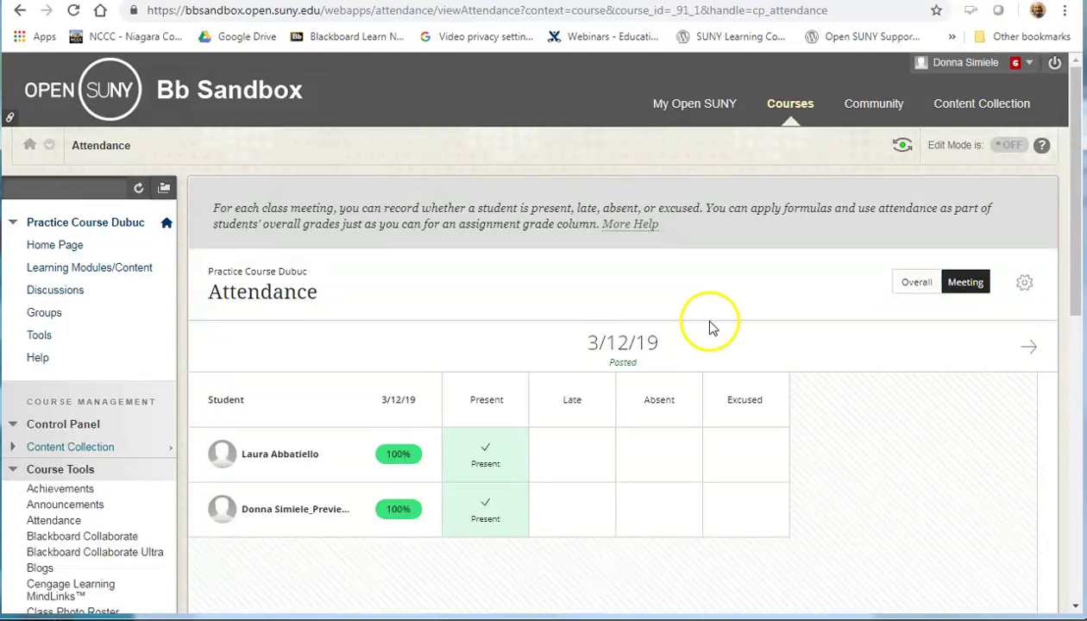
click(1025, 351)
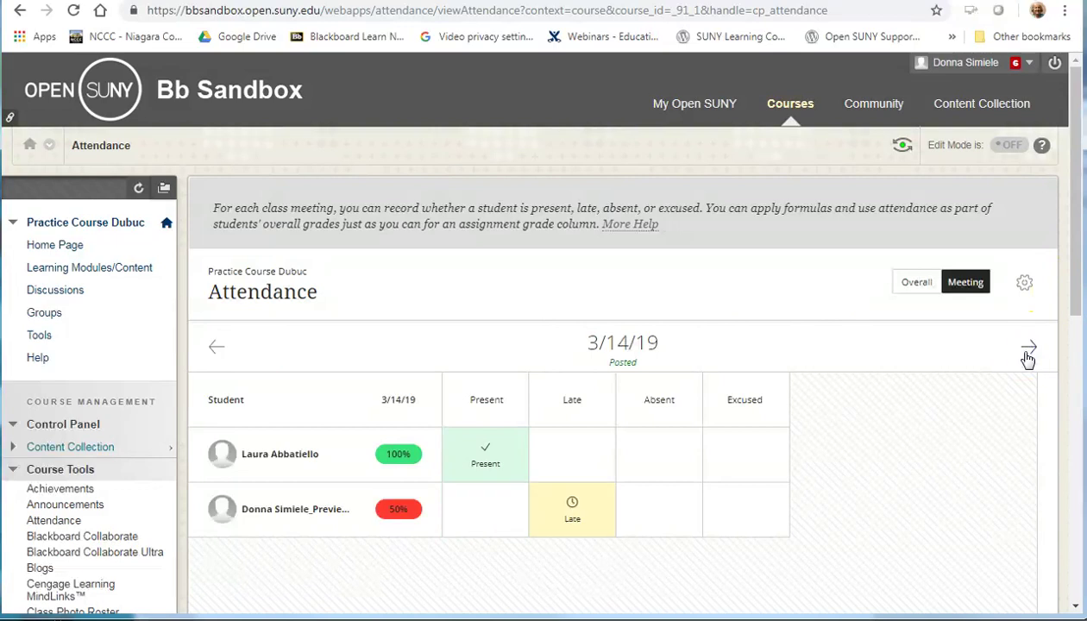
click(1026, 357)
click(1026, 356)
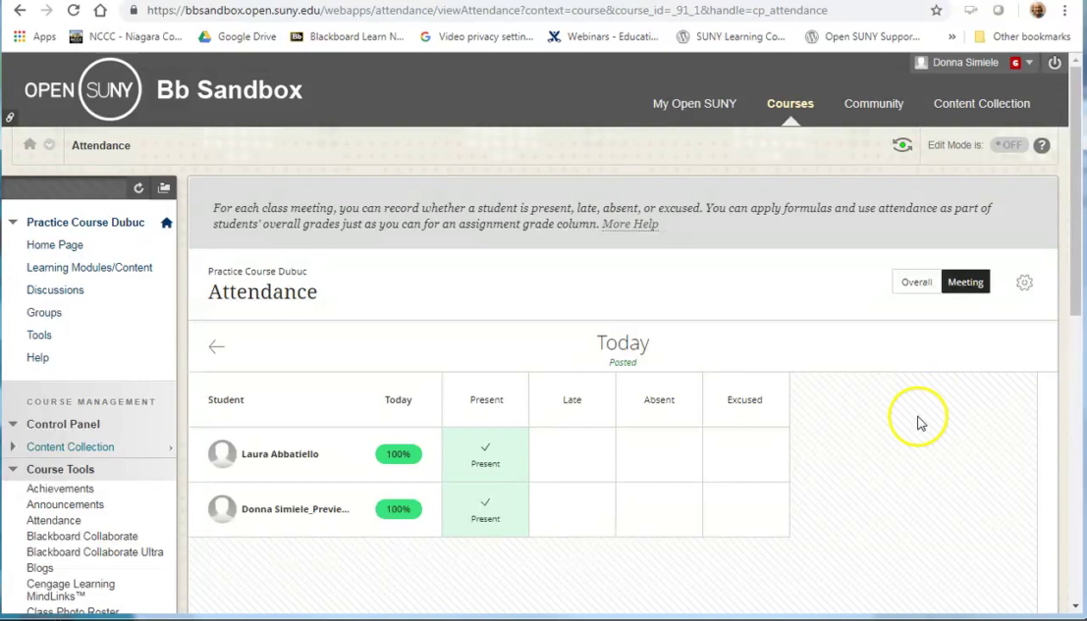
Look over today's meeting and switch the attendance page back to the overall view
scroll(854, 477, down, 1)
scroll(862, 473, down, 1)
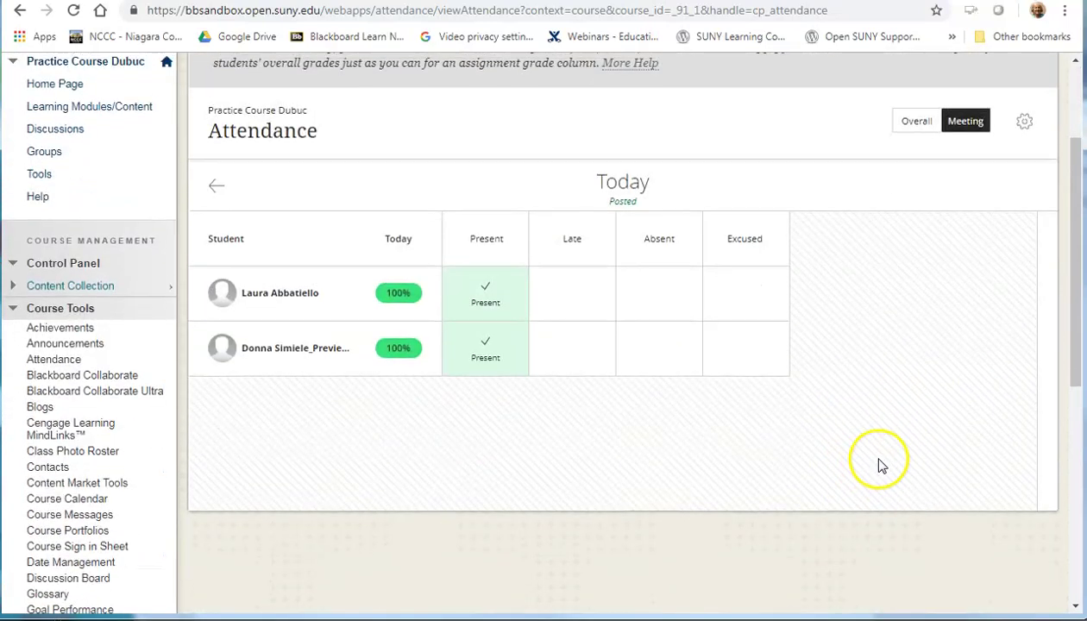
scroll(878, 460, up, 1)
click(917, 210)
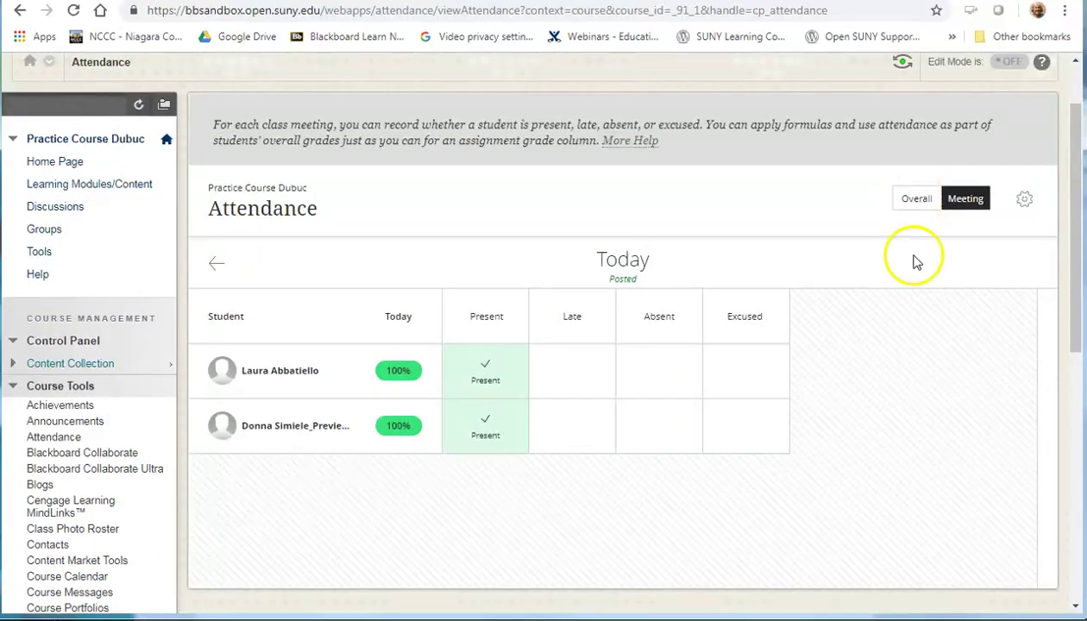